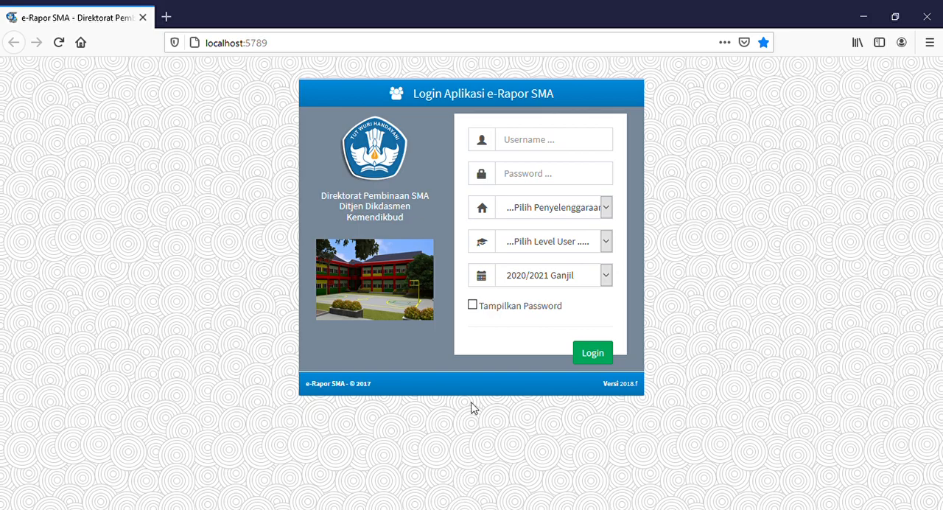
Step: Enter the teacher's username and the account password in the e-Rapor SMA login form
click(593, 145)
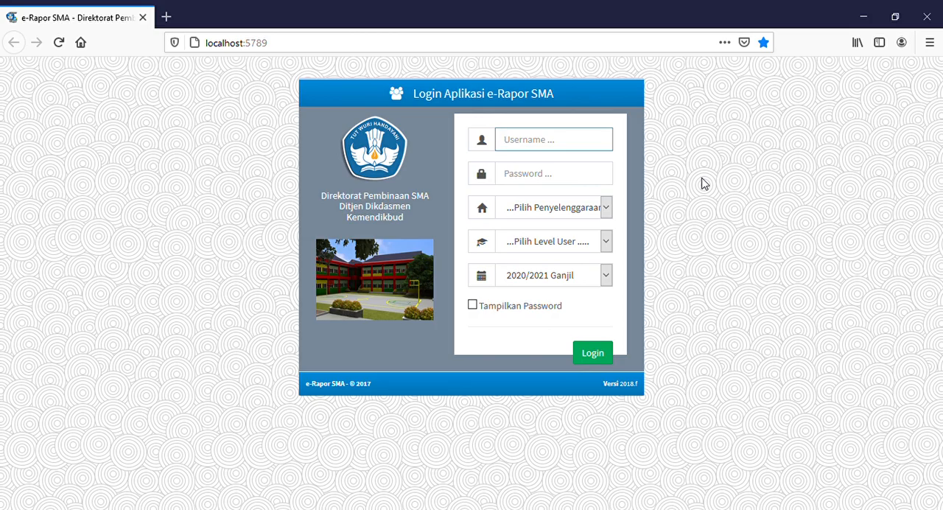
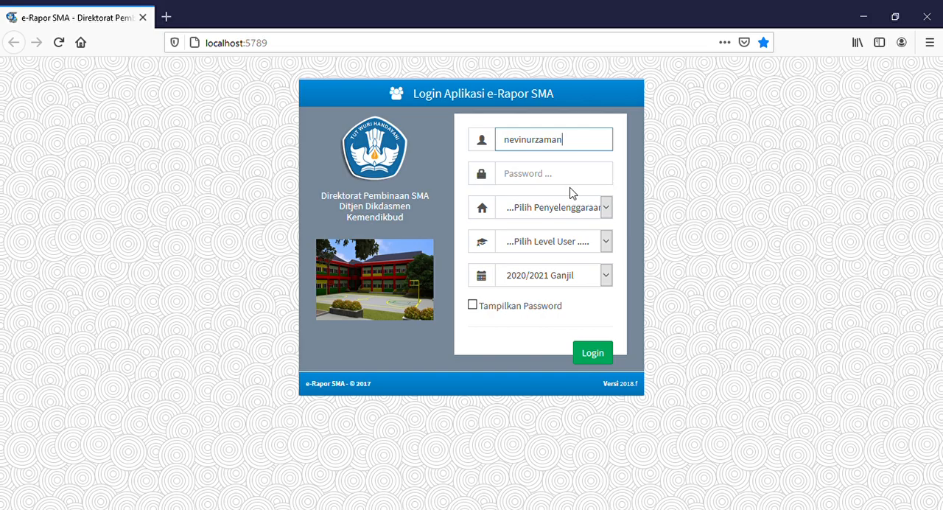
click(570, 184)
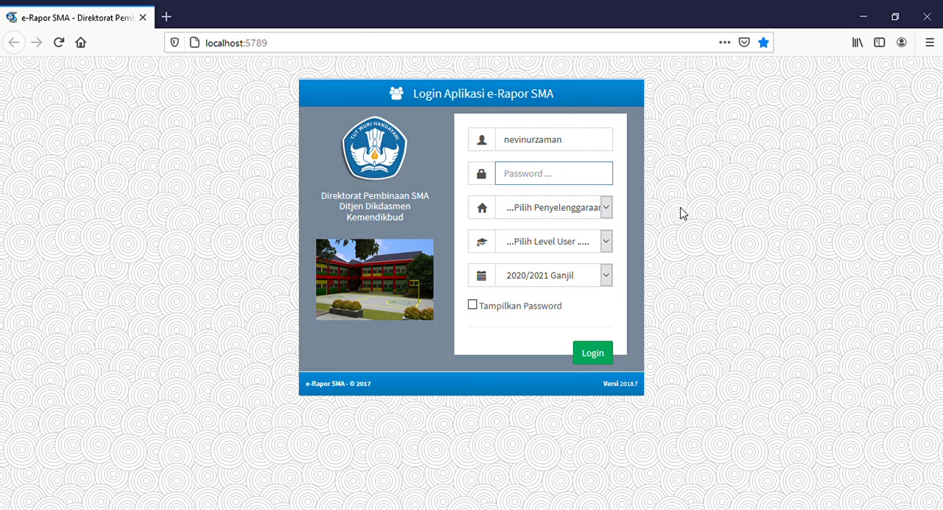
text(12345)
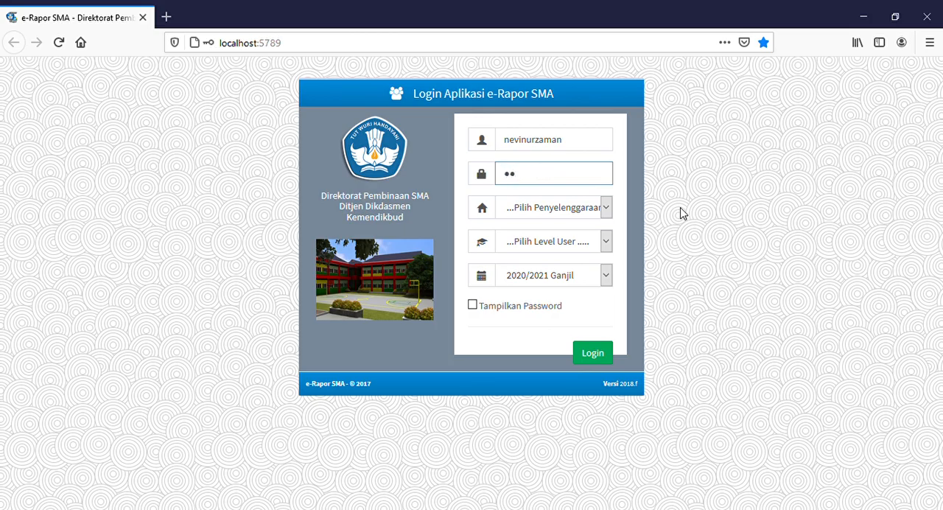
text(6)
Step: Choose Sistem Paket as the organiser type and Guru as the user level, and log in for 2020/2021 Ganjil
key(Tab)
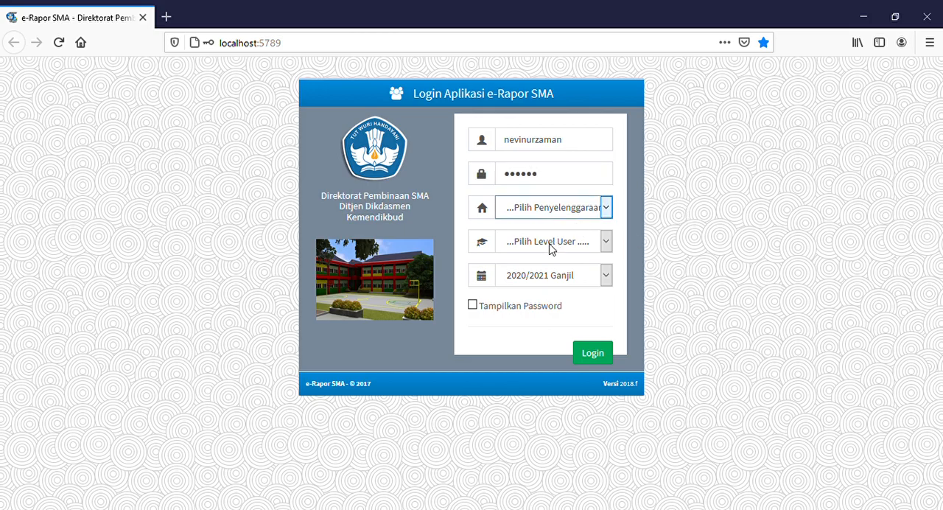
key(Down)
key(Tab)
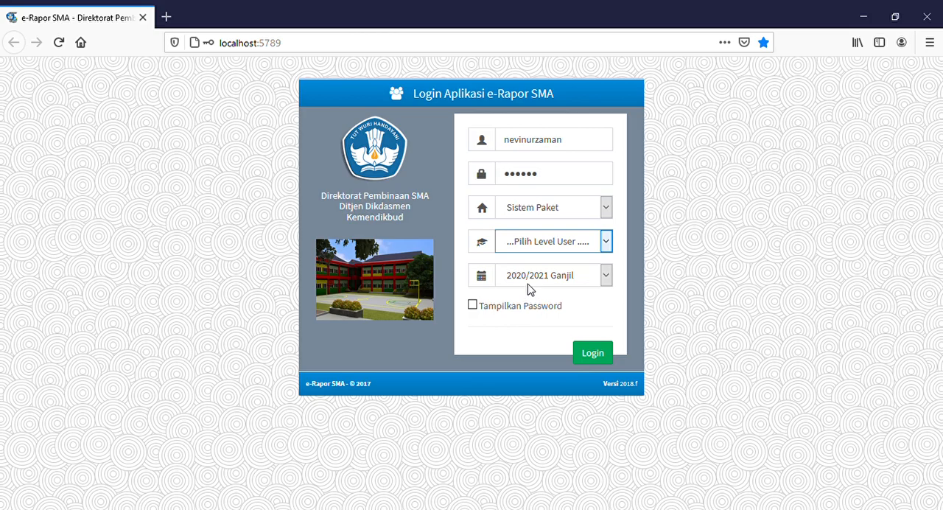
key(Down)
key(Tab)
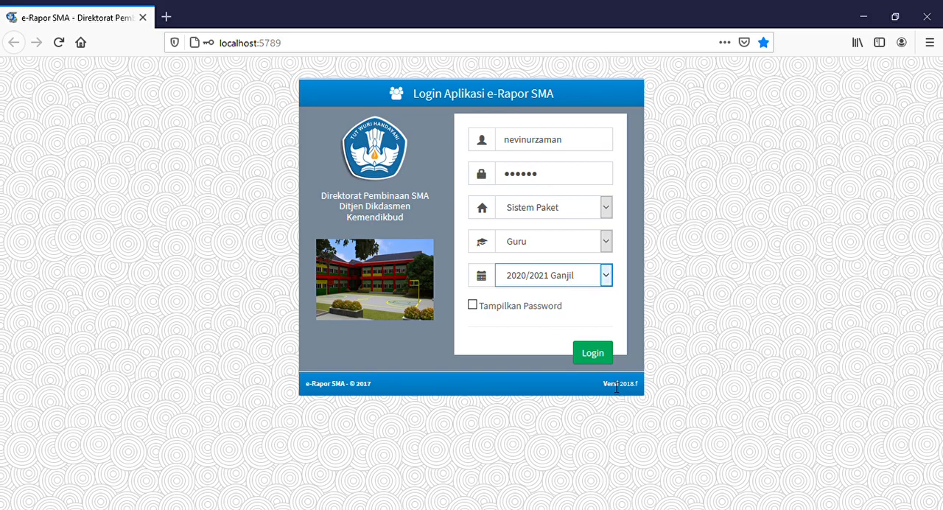
click(600, 356)
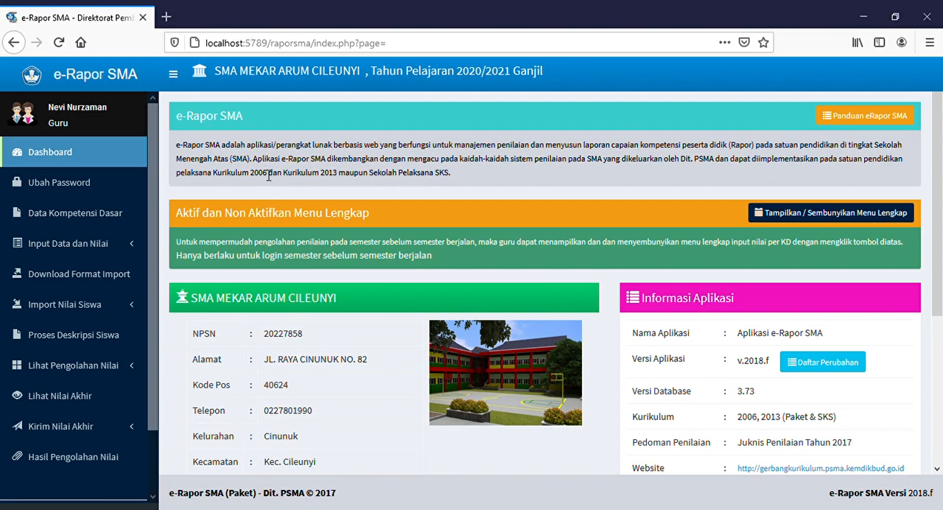
Step: Open the Data Kompetensi Dasar page and display the basic competencies for the subject Kimia
click(122, 215)
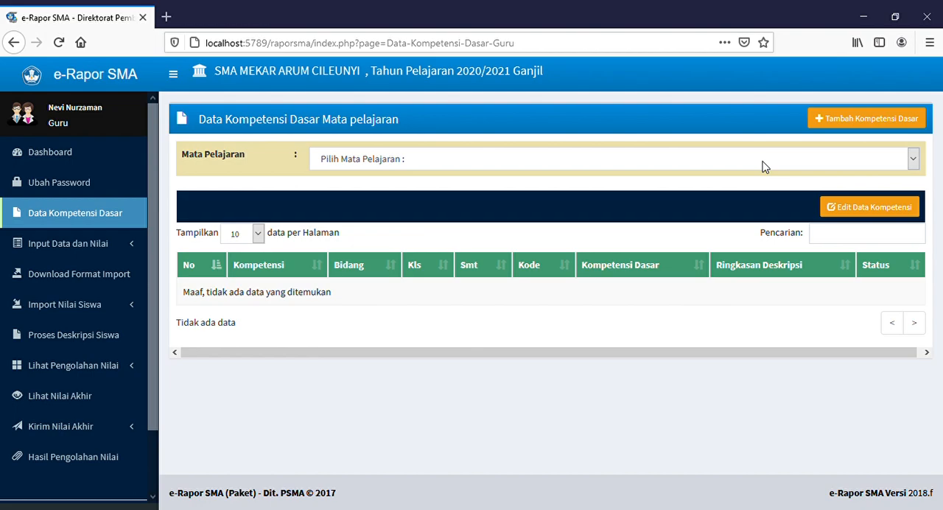
click(762, 167)
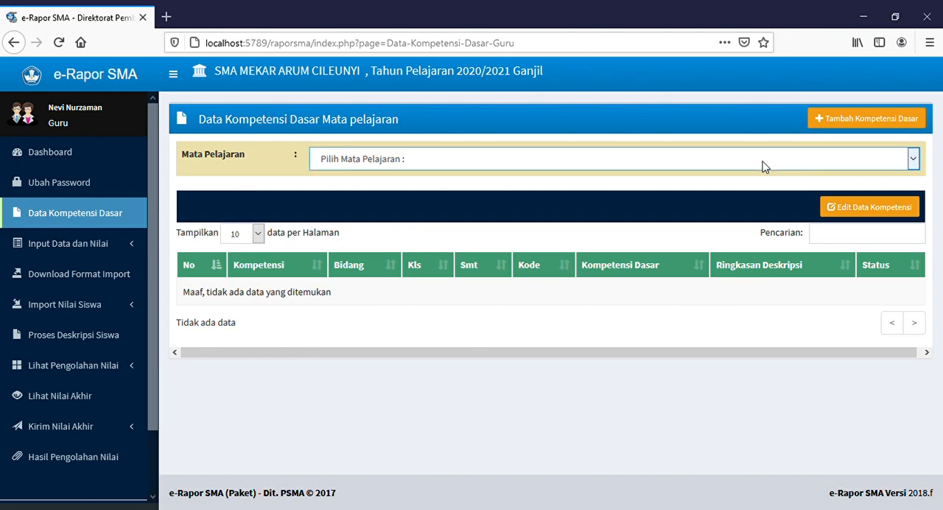
click(374, 205)
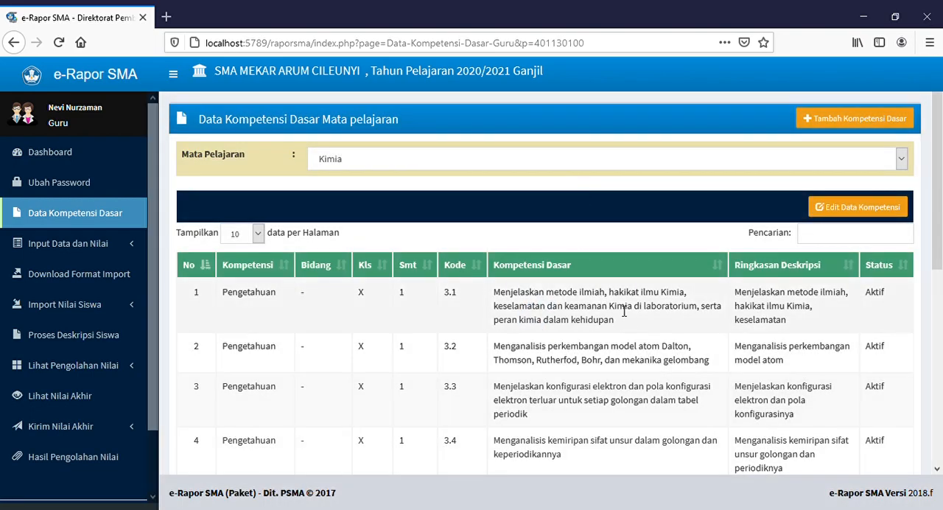
Step: Examine the Kimia basic competencies, their codes, summaries and status on the first and seventh pages of the table
scroll(624, 311, down, 2)
scroll(617, 310, up, 1)
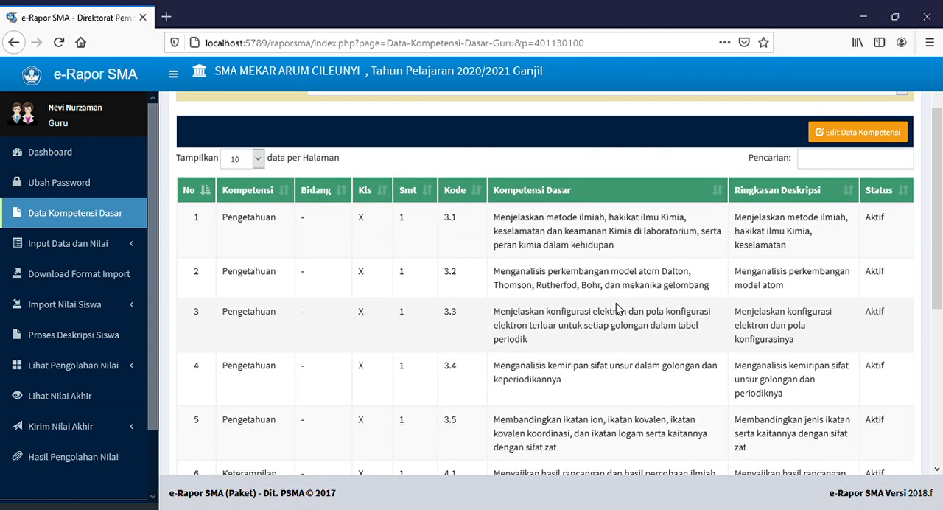
scroll(618, 309, down, 4)
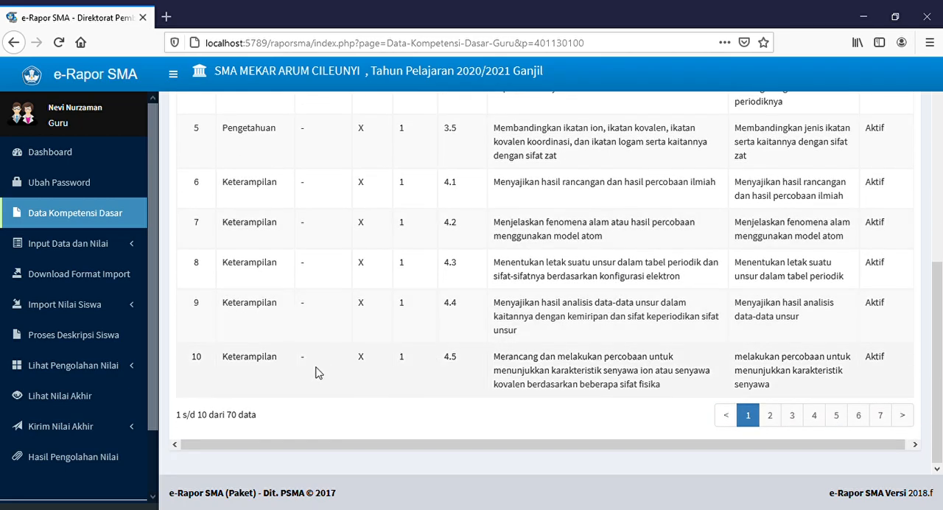
scroll(317, 369, up, 4)
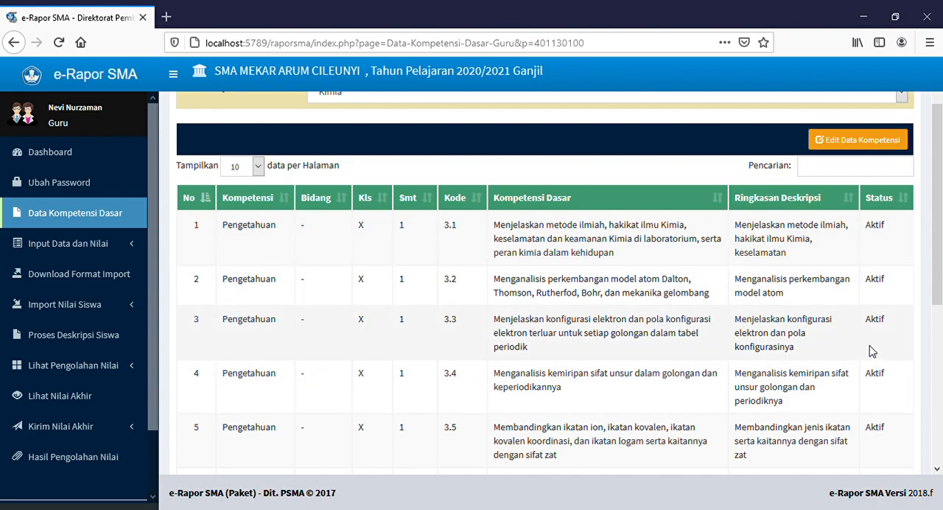
scroll(872, 351, down, 5)
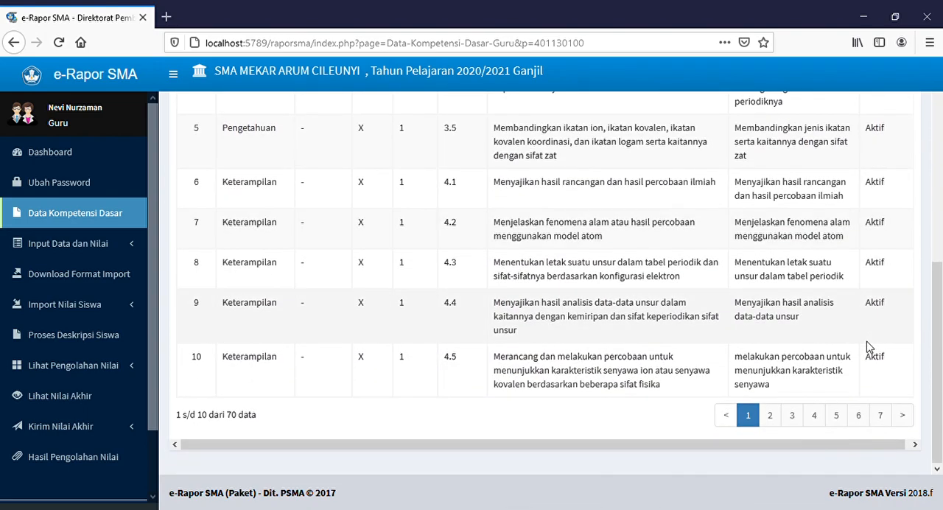
click(880, 416)
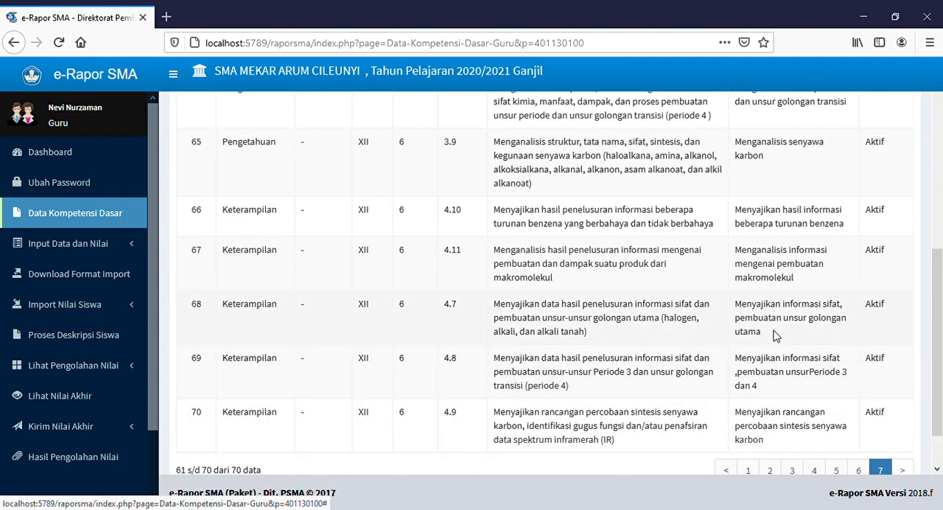
scroll(479, 319, up, 5)
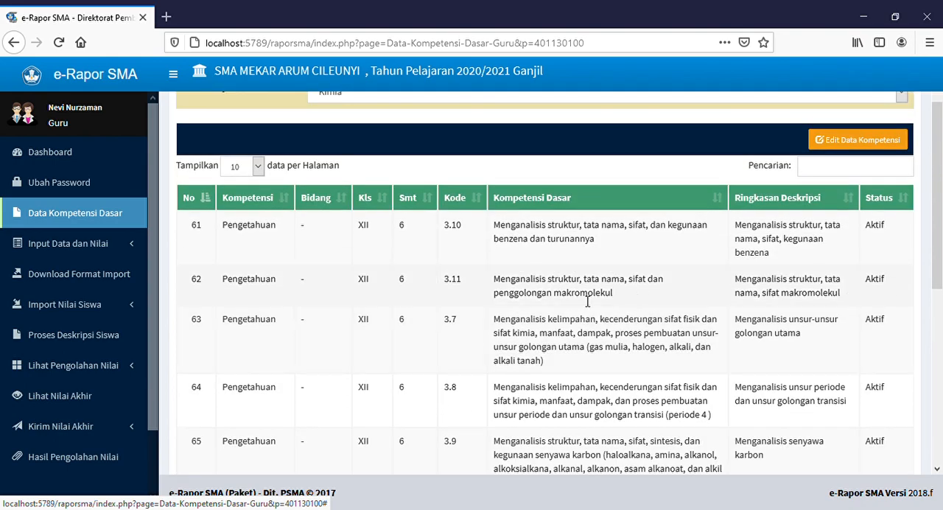
scroll(587, 301, down, 5)
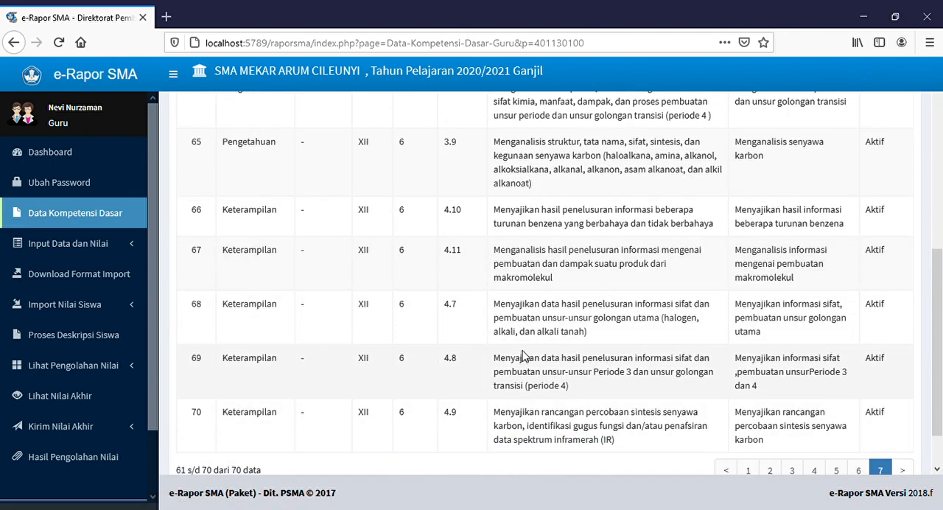
scroll(685, 324, up, 4)
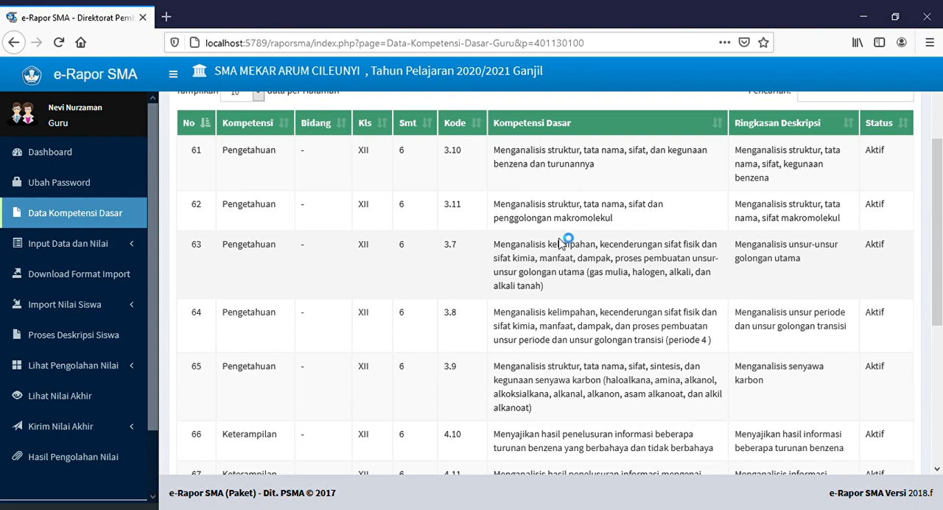
Step: Open Input Nilai Sikap Spiritual and load the grade sheet for class X MIPA 1, subject Kimia, Semester 1
click(128, 248)
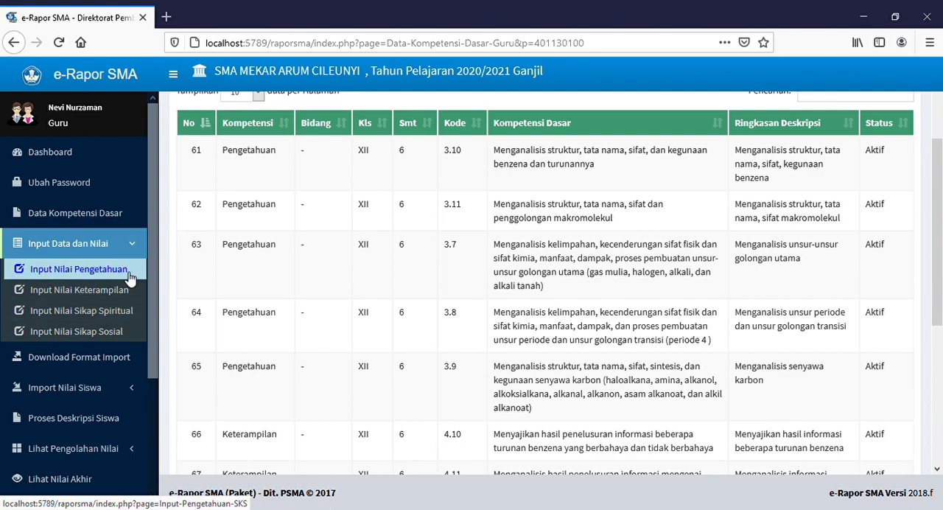
click(132, 316)
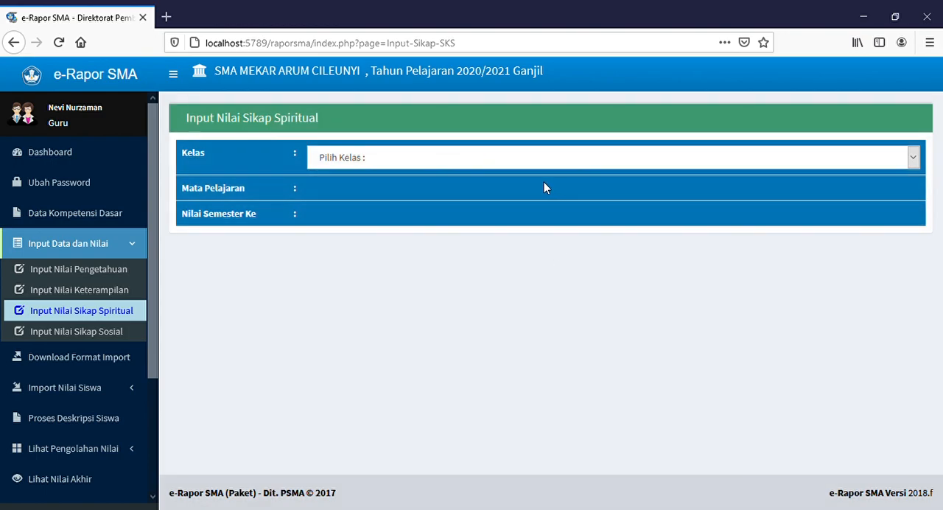
click(452, 161)
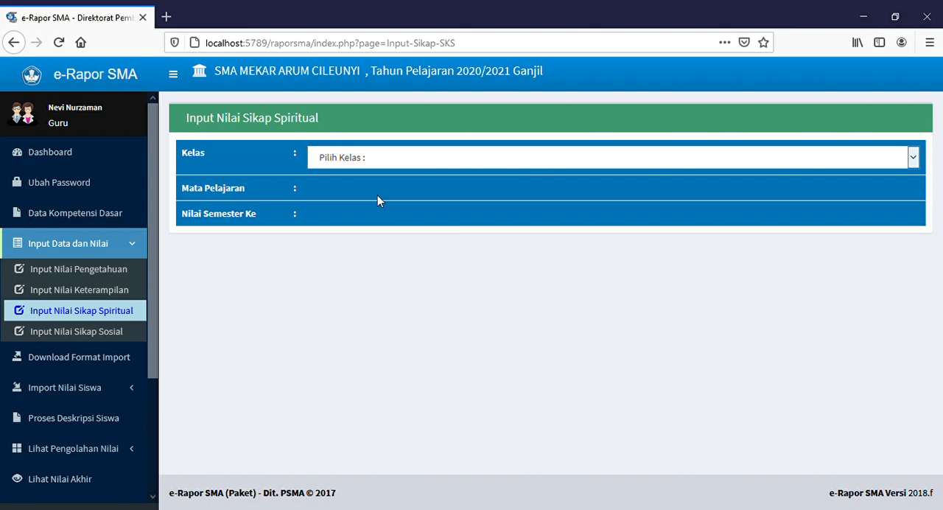
key(Down)
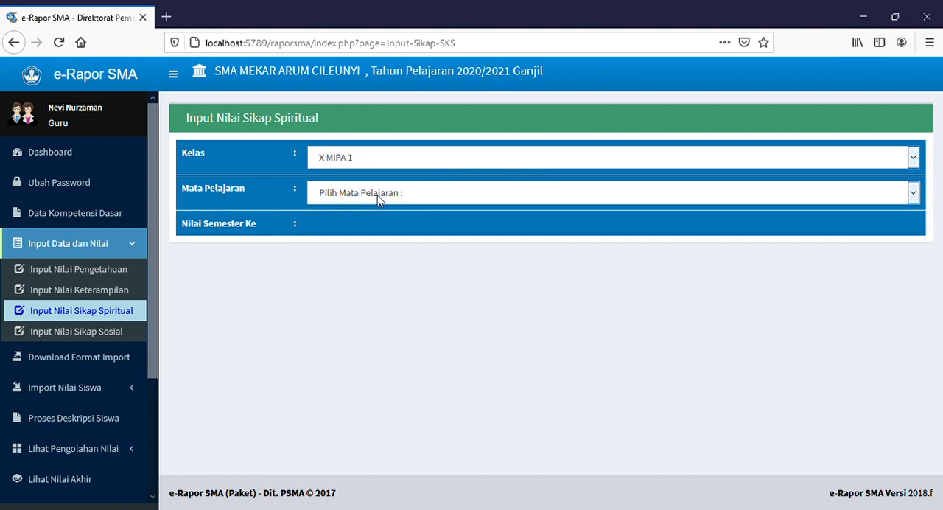
key(Down)
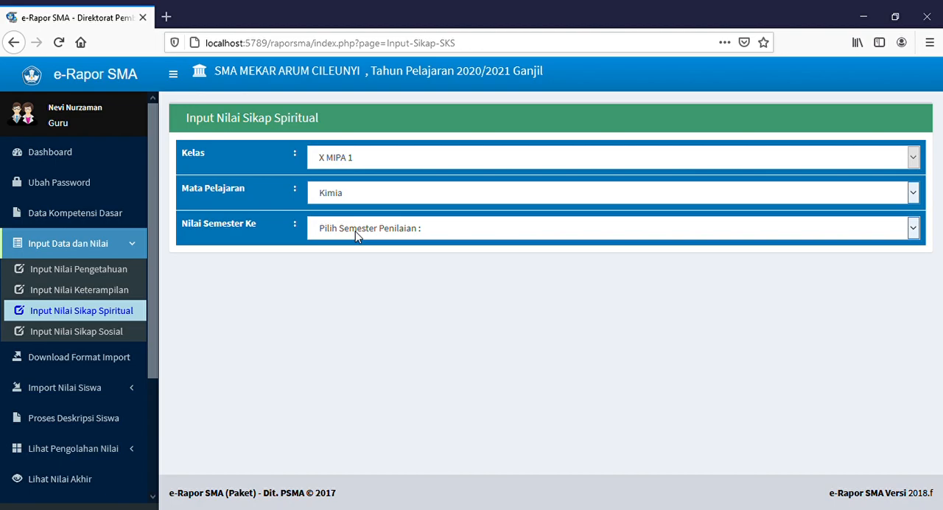
key(Down)
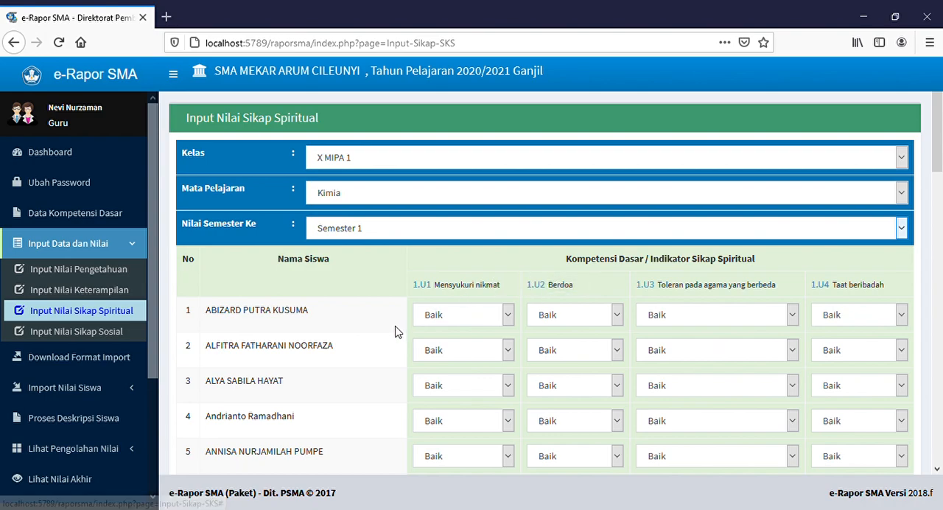
Step: Save the spiritual attitude grades for the whole class and dismiss the confirmation message
scroll(381, 345, down, 3)
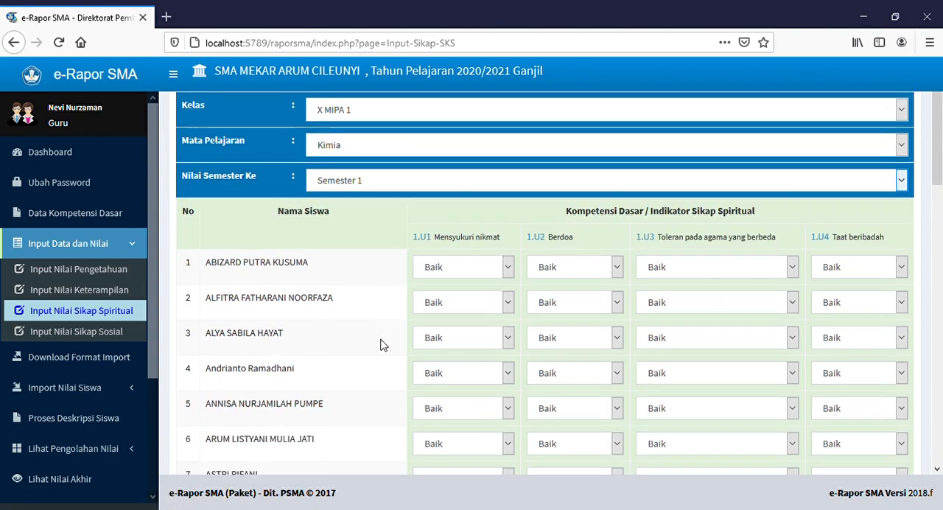
scroll(382, 344, down, 10)
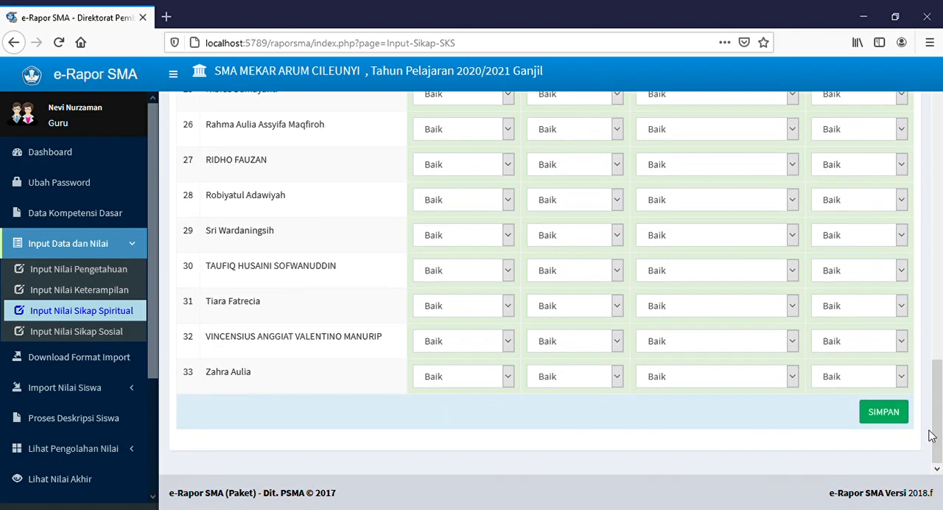
click(895, 419)
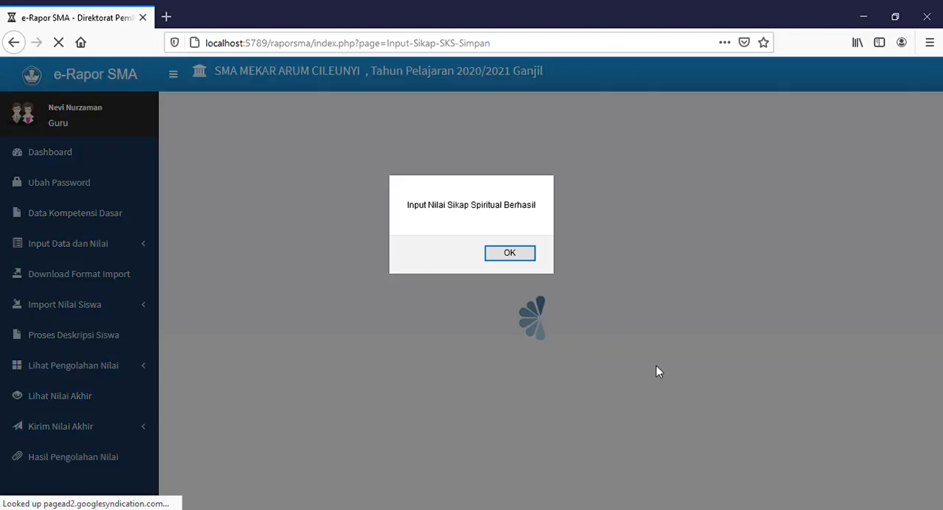
click(529, 255)
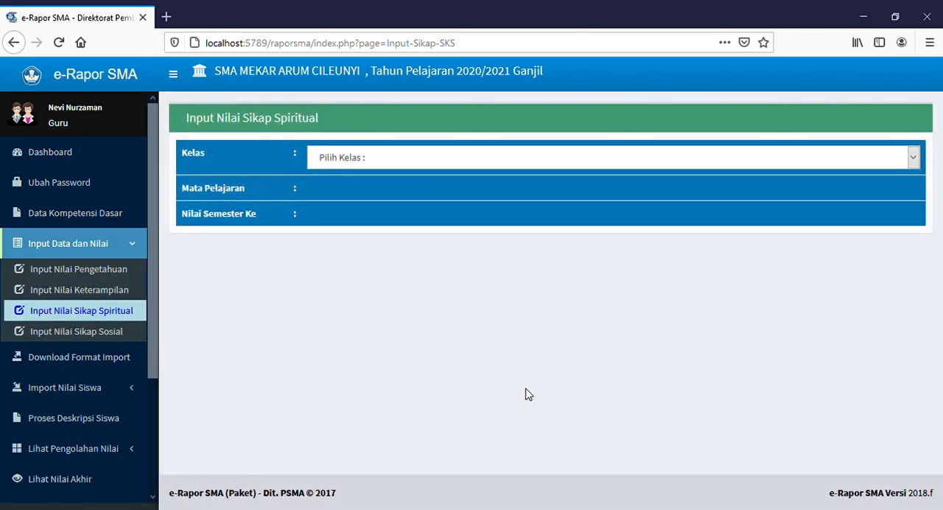
click(382, 161)
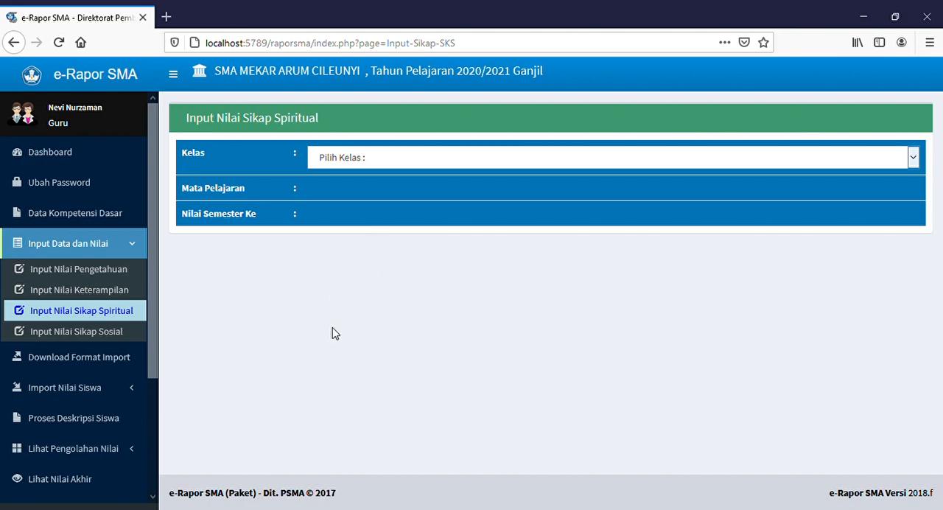
click(274, 281)
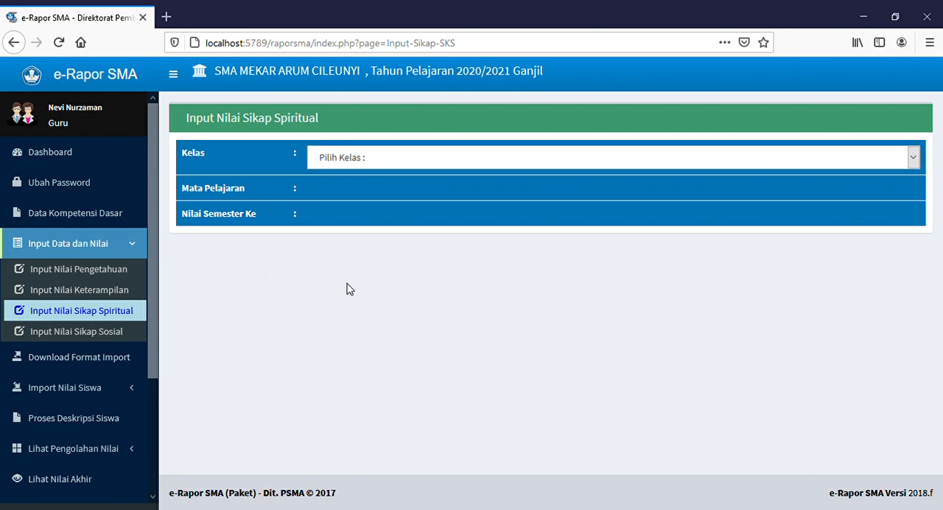
Step: Open Input Nilai Sikap Sosial and load the grade sheet for class X MIPA 1, subject Kimia, Semester 1
click(111, 332)
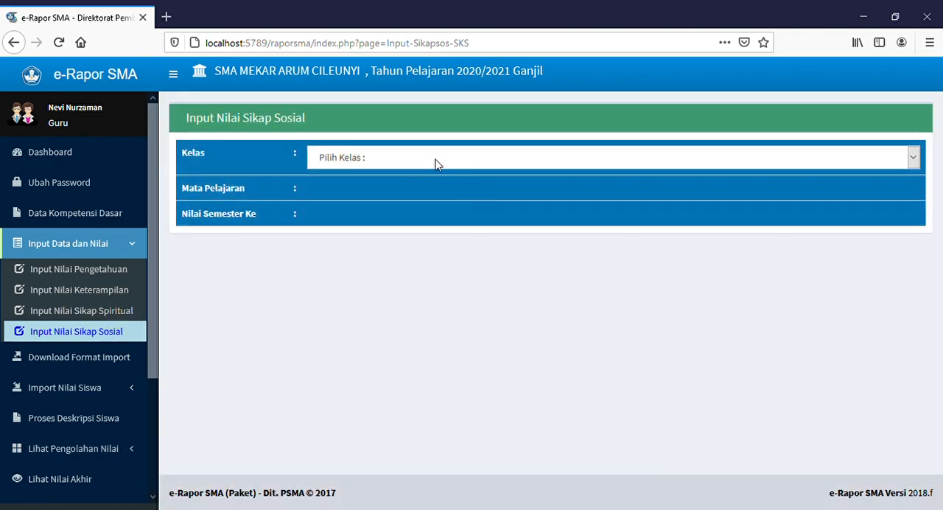
click(384, 194)
click(385, 197)
click(352, 241)
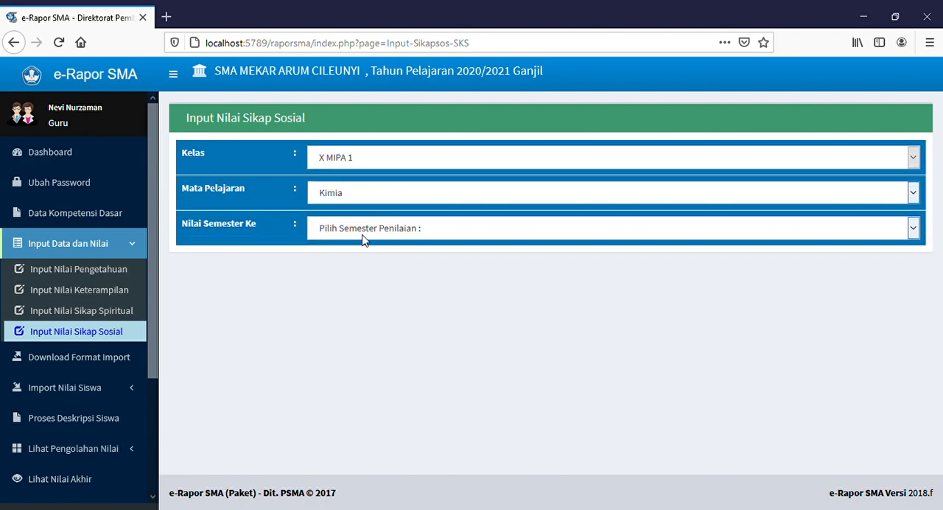
click(340, 271)
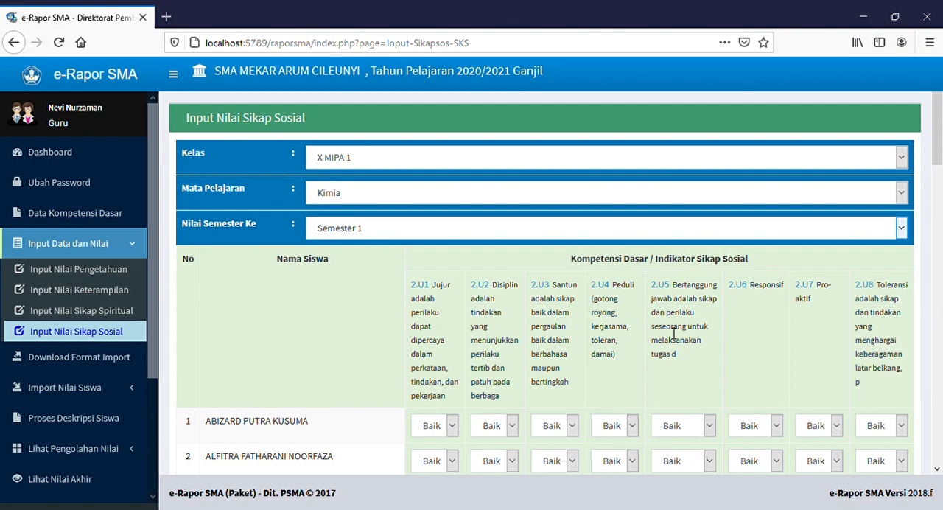
Step: Save the social attitude grades for all students of class X MIPA 1 and dismiss the confirmation message
scroll(671, 328, down, 5)
scroll(667, 325, up, 4)
scroll(666, 320, down, 16)
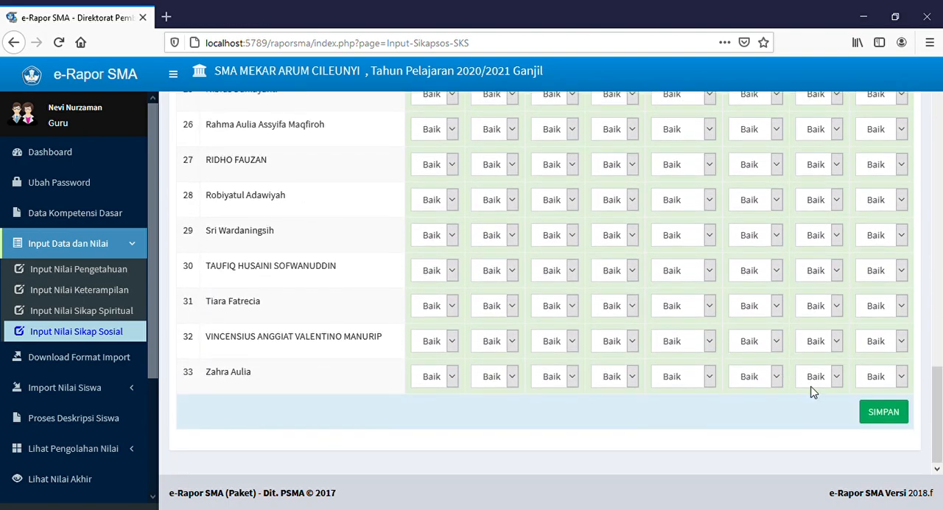
click(902, 417)
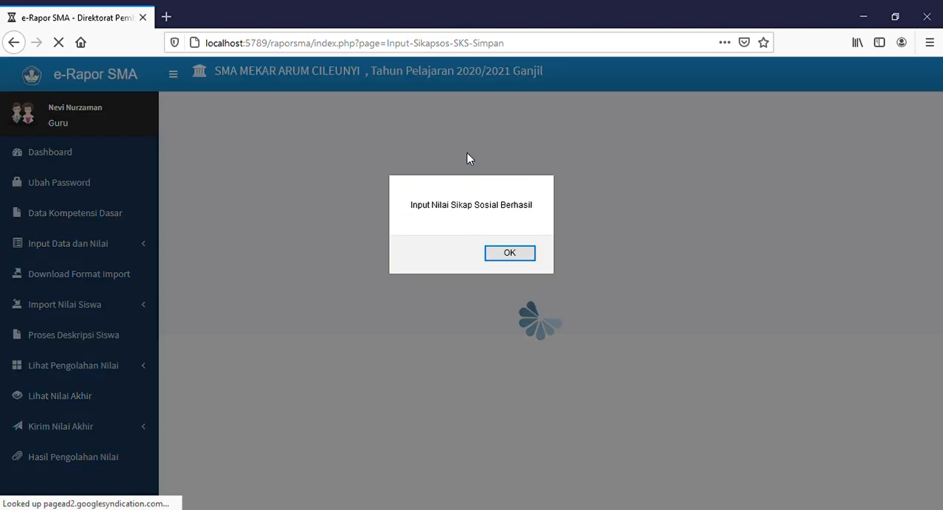
click(501, 256)
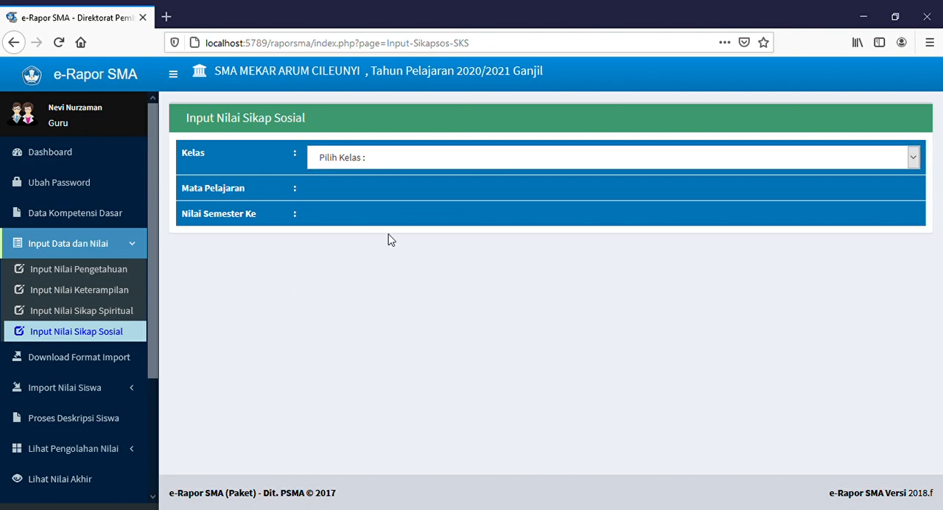
Step: Open Download Format Import and load the import formats for class X MIPA 1, subject Kimia, Semester 1
click(104, 249)
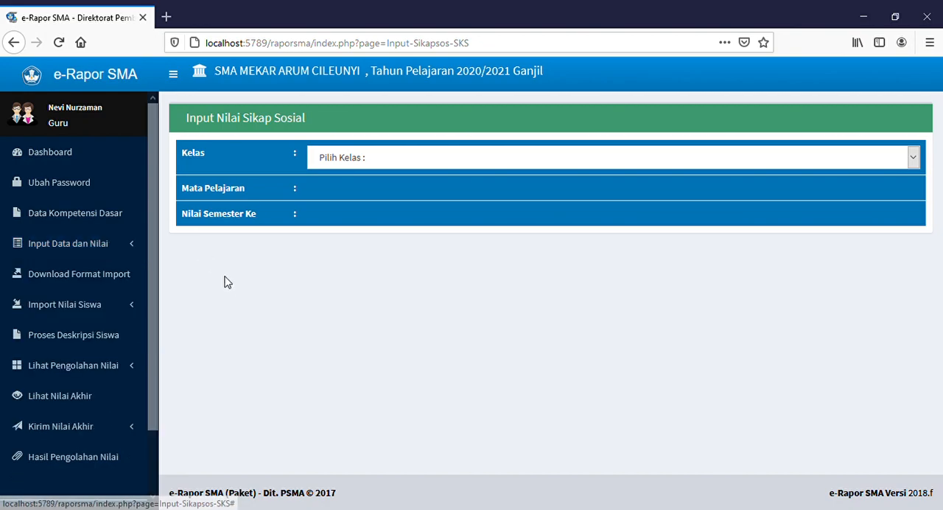
click(92, 285)
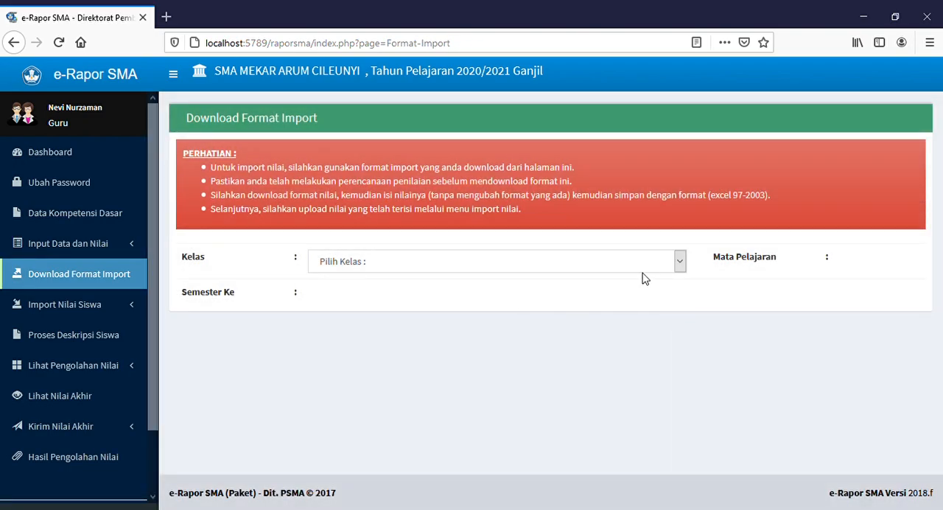
click(639, 263)
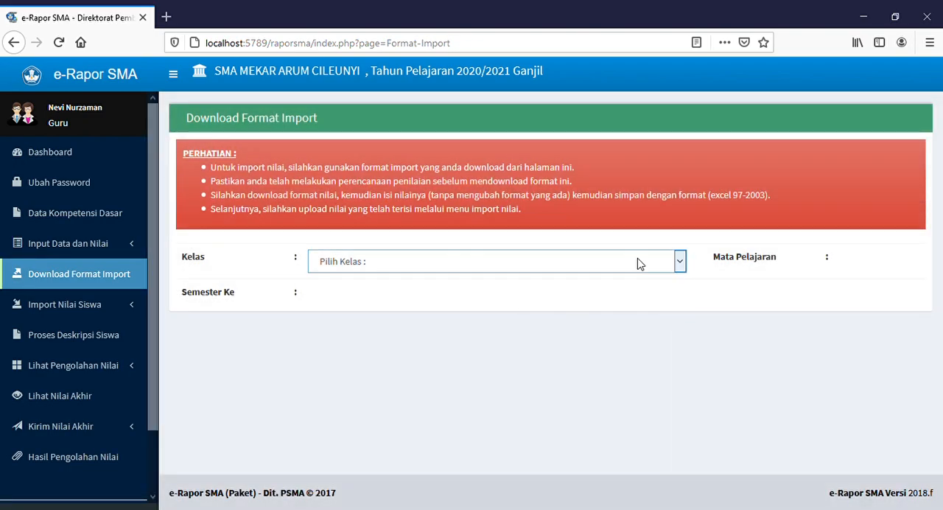
click(389, 311)
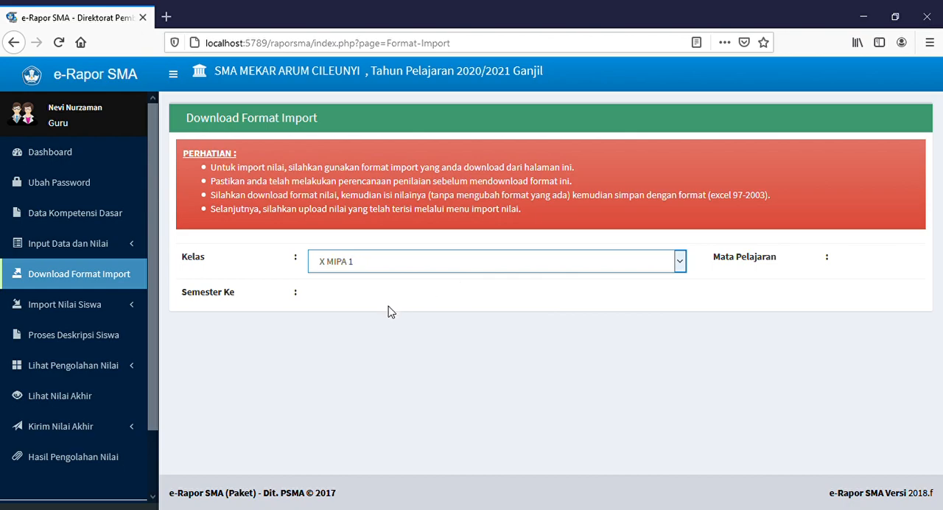
click(705, 270)
click(695, 306)
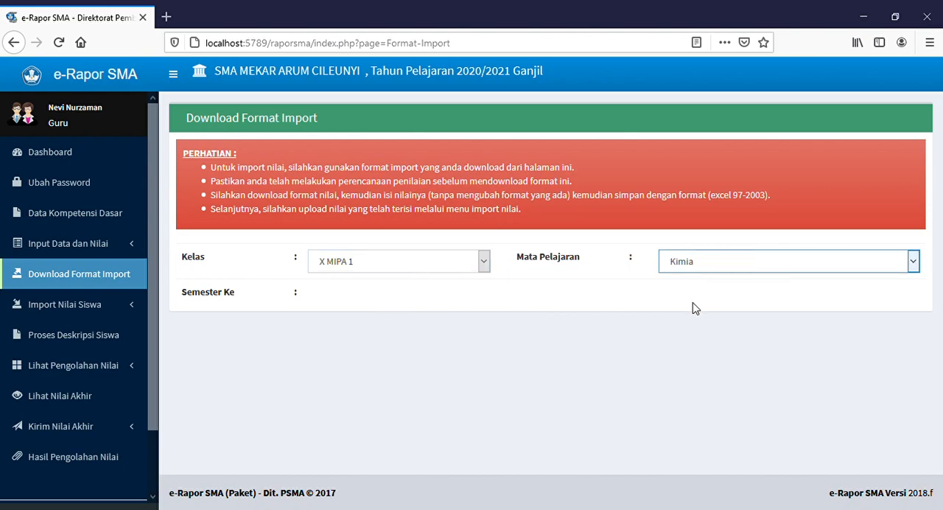
click(429, 297)
click(381, 344)
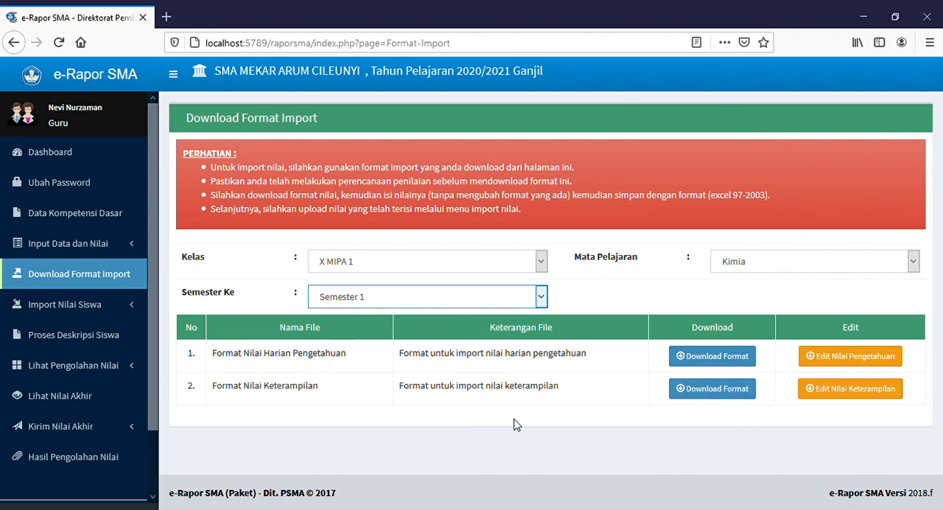
Step: Download the Format Nilai Harian Pengetahuan and Format Nilai Keterampilan files for class X MIPA 1
click(728, 361)
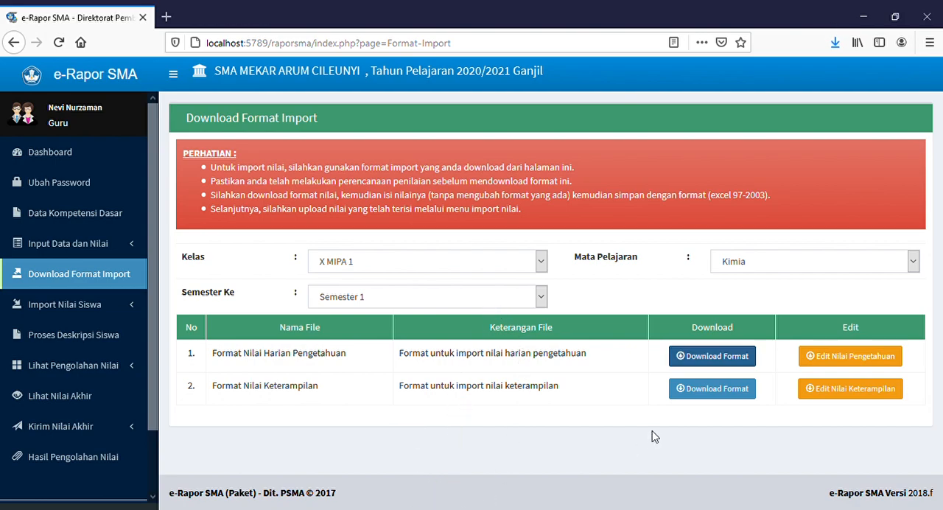
click(707, 396)
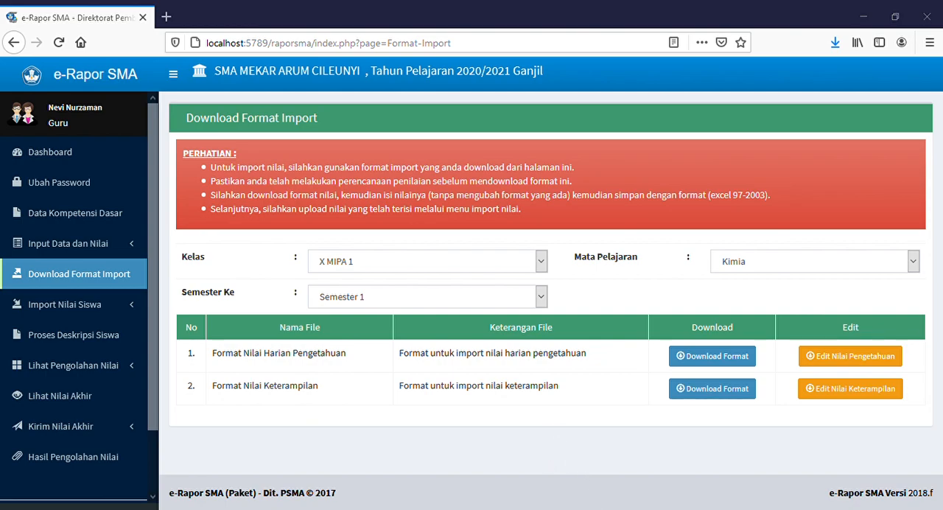
click(376, 458)
click(465, 476)
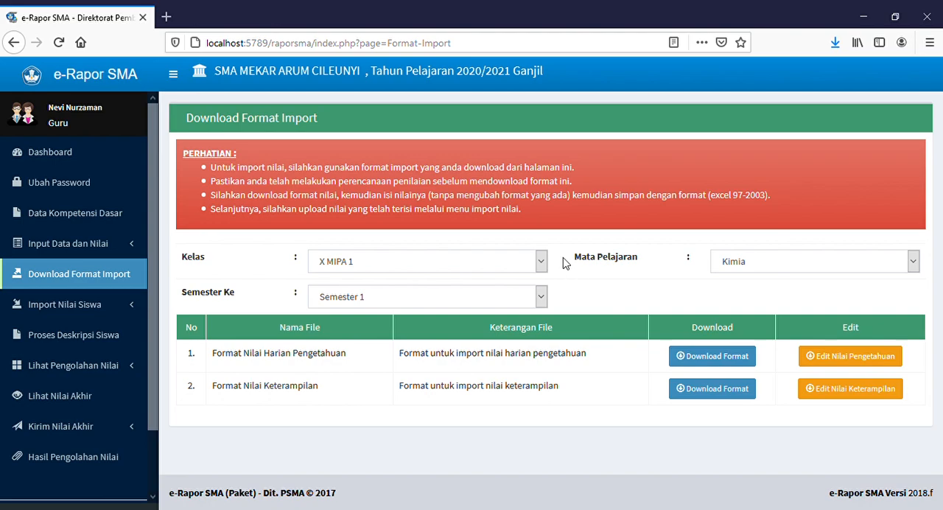
Step: Switch the import format list to class X MIPA 2, subject Kimia, Semester 1
click(478, 259)
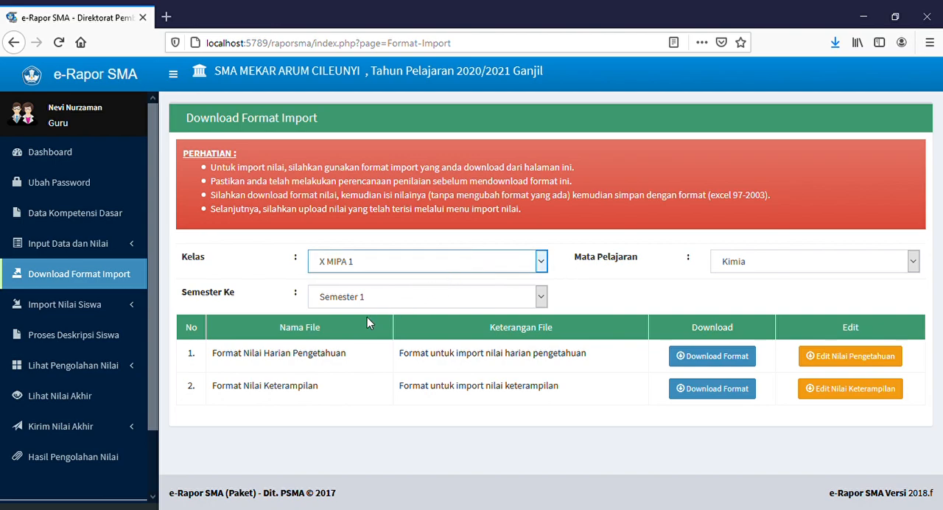
key(Down)
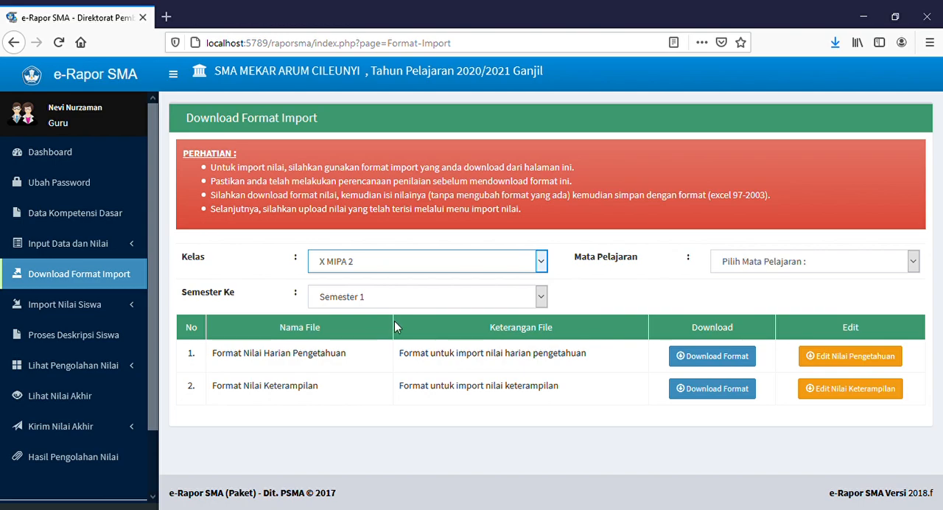
click(797, 268)
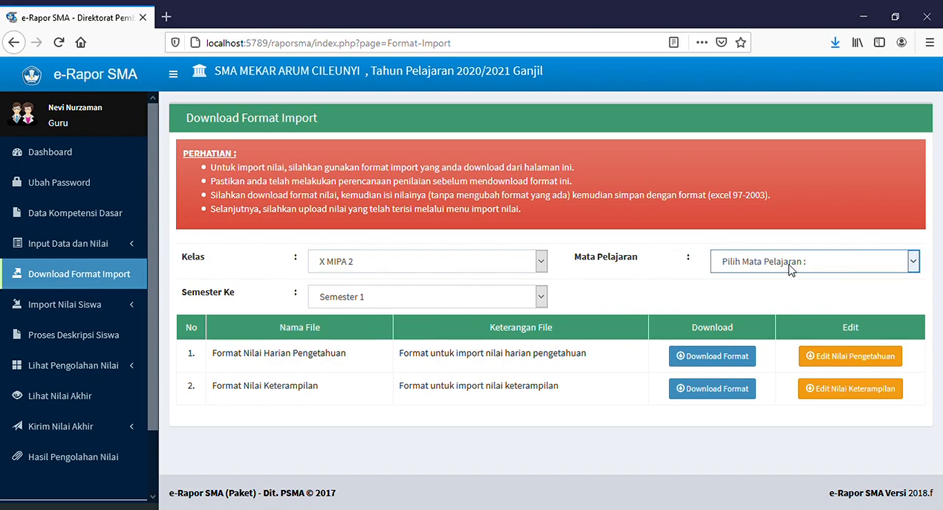
key(Down)
click(384, 306)
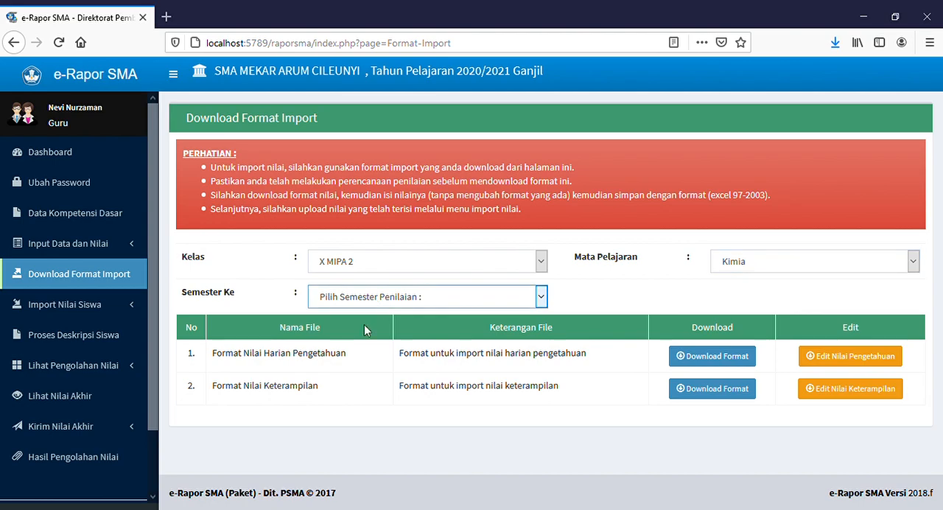
key(Down)
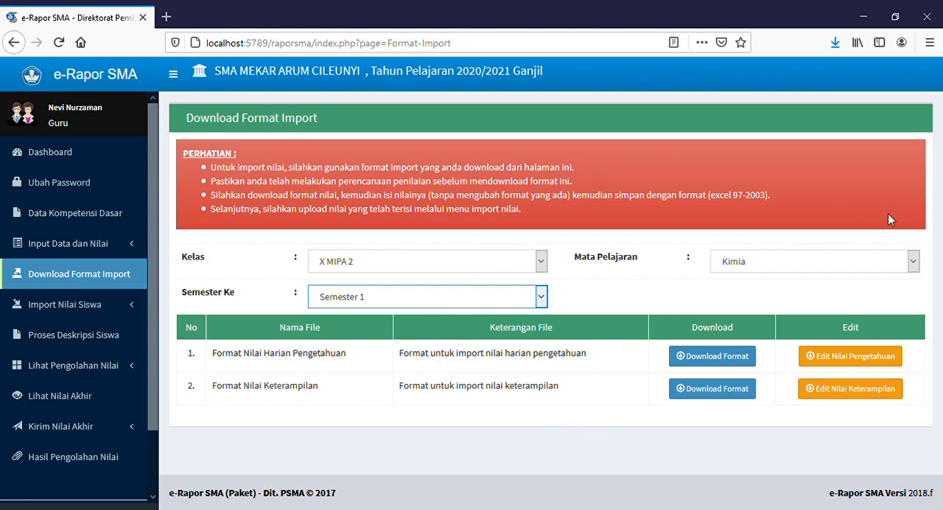
Step: Switch the import format list to class X MIPA 3, subject Kimia, Semester 1
click(838, 267)
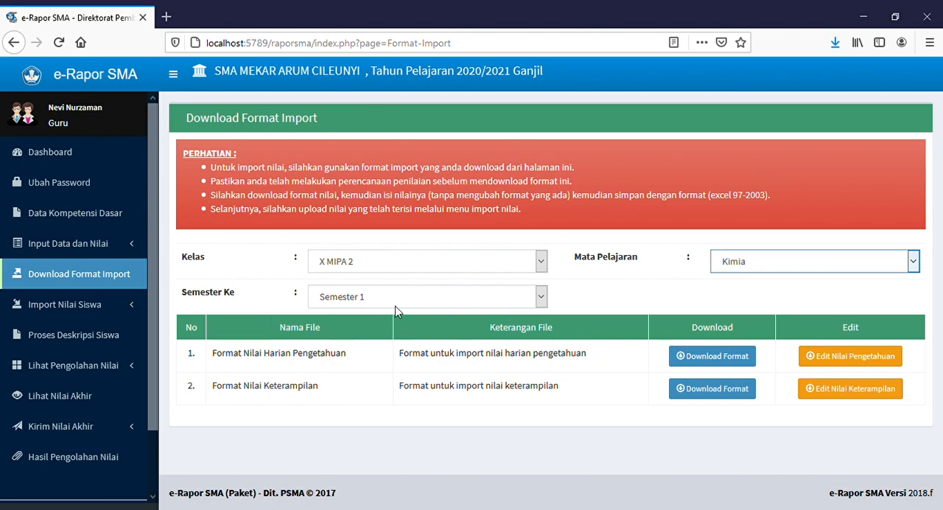
click(464, 263)
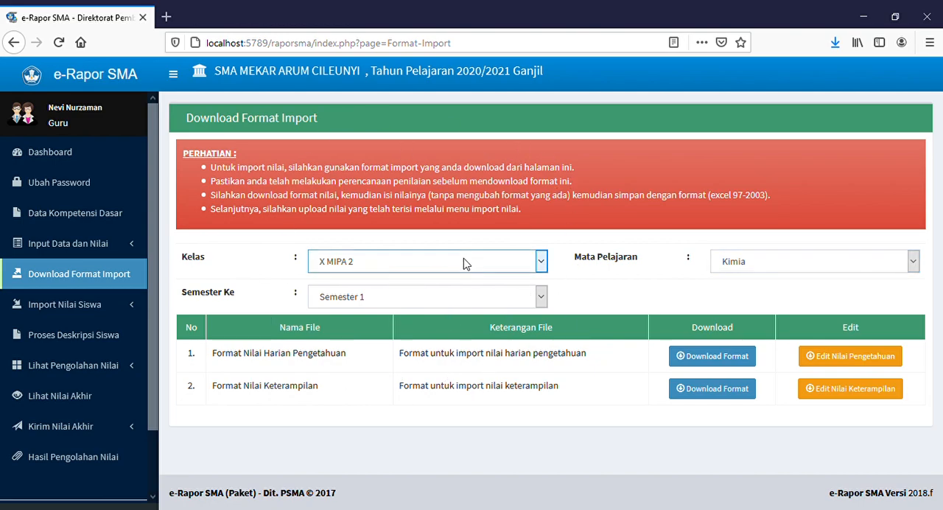
click(349, 341)
click(759, 270)
click(730, 307)
click(427, 297)
click(383, 342)
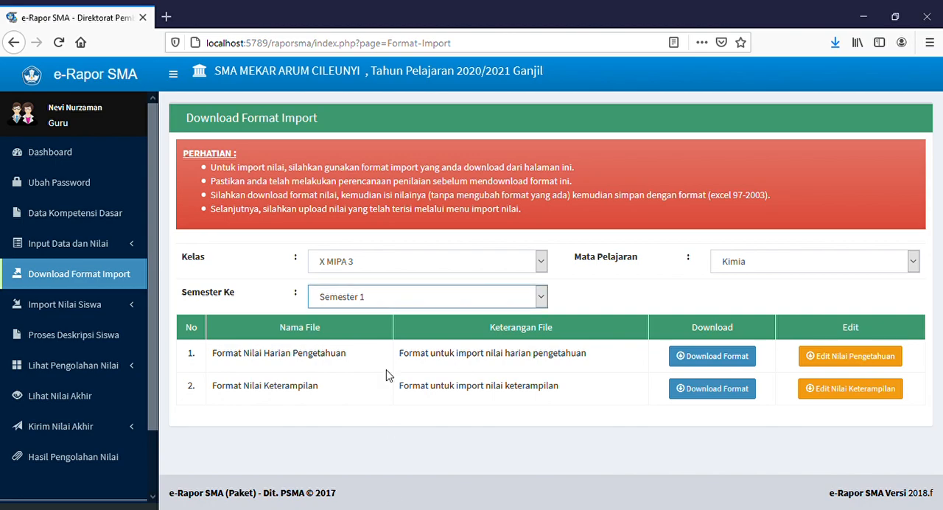
click(471, 267)
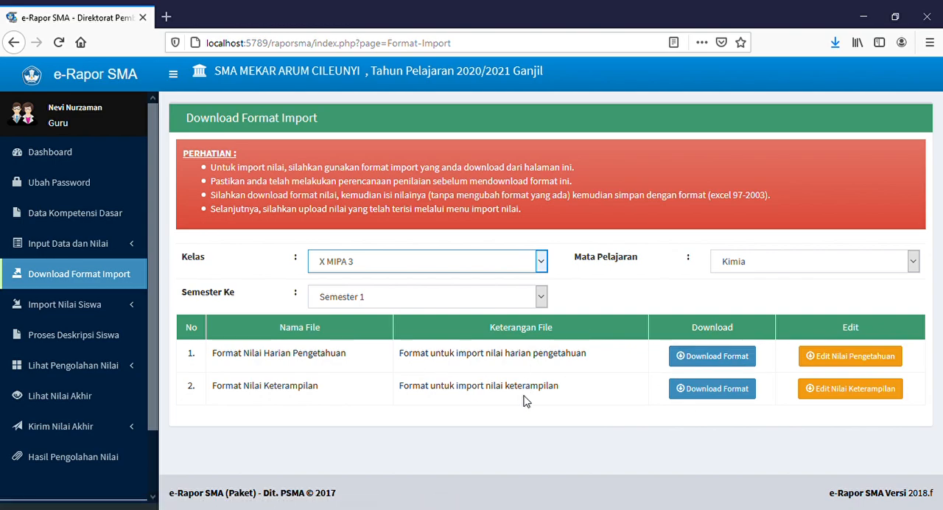
click(603, 411)
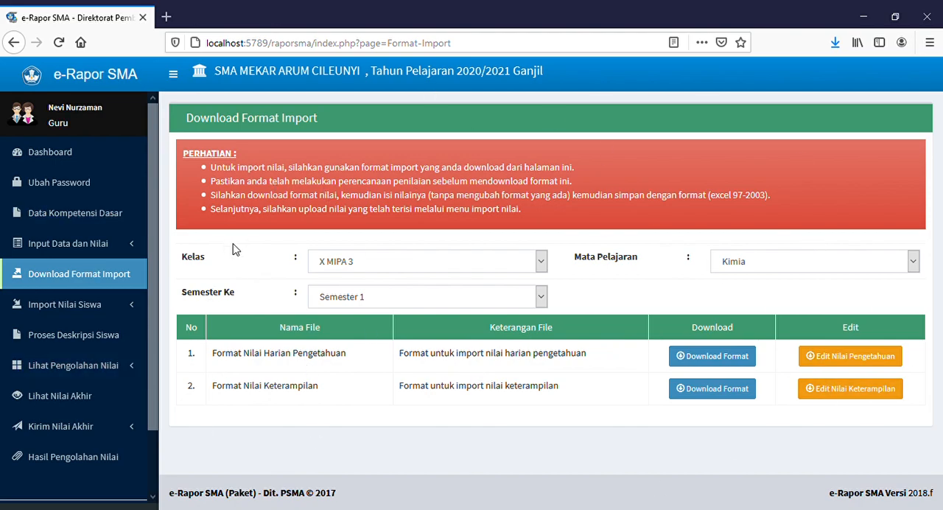
Step: Examine the Import Nilai Pengetahuan page with its file chooser, without selecting a file, and the Import Nilai Keterampilan page
click(129, 307)
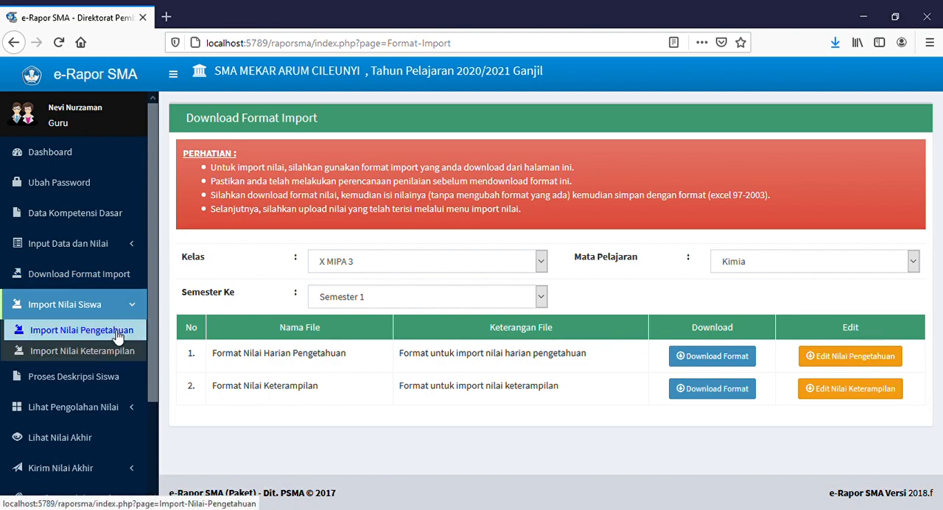
click(124, 330)
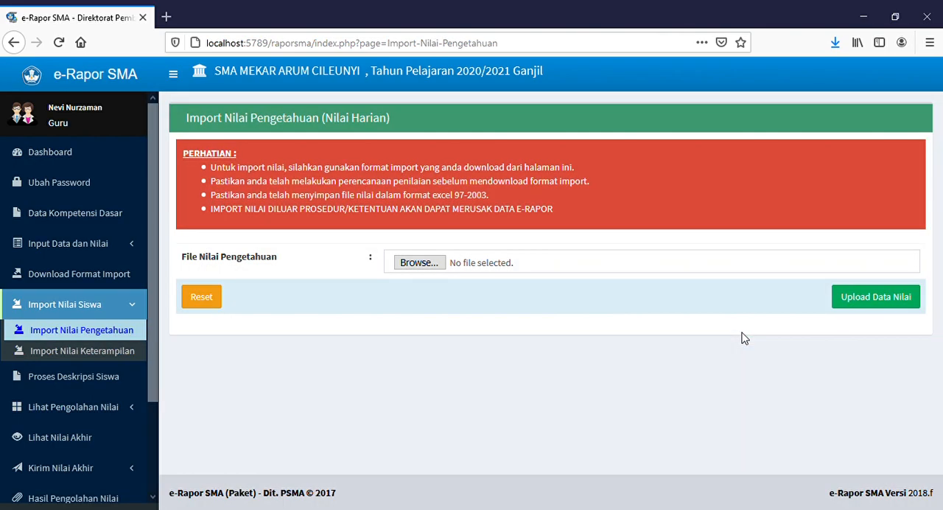
click(434, 266)
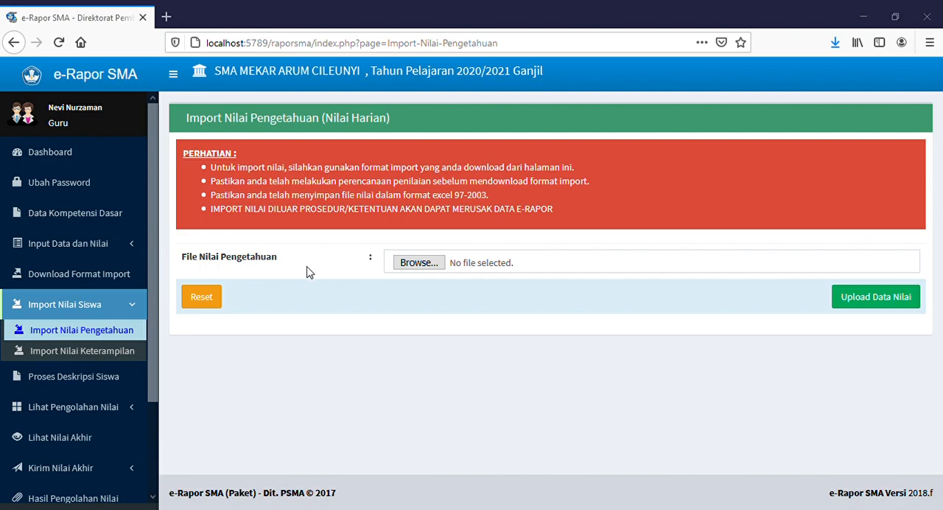
click(427, 344)
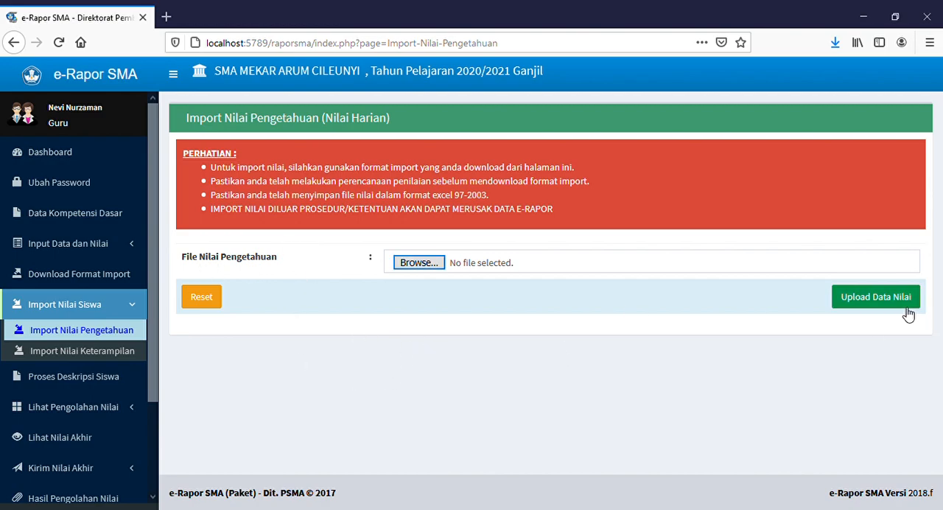
click(126, 355)
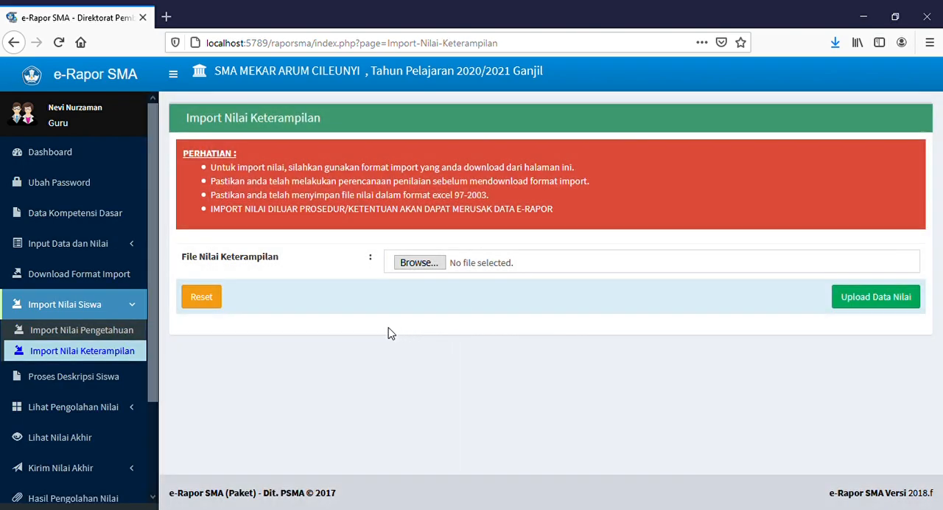
click(116, 305)
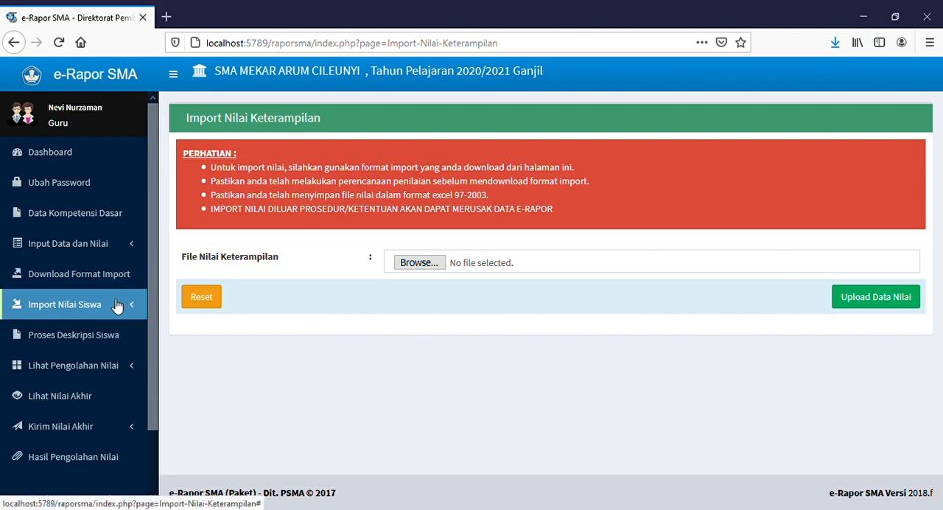
Step: Open Proses Deskripsi Siswa and load class X MIPA 1, subject Kimia, sub-field Umum/Tanpa Sub Bidang, Semester 1
click(106, 336)
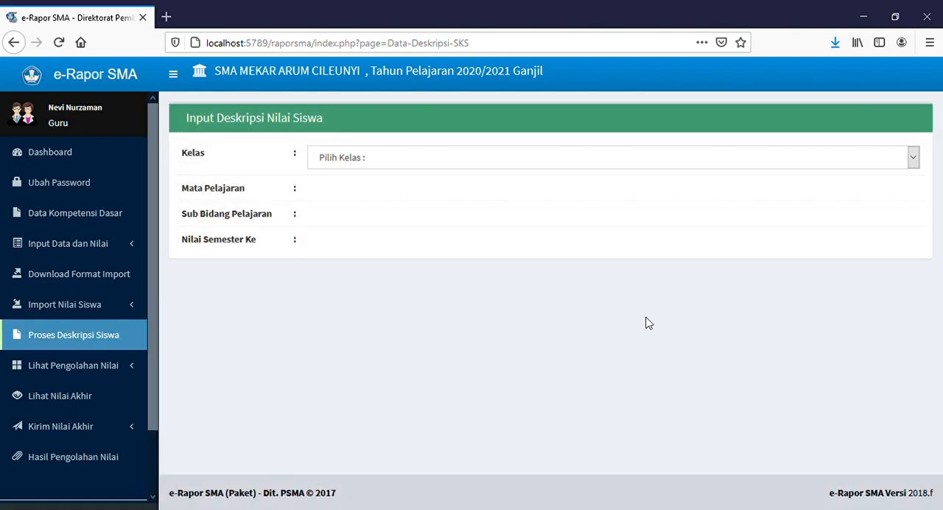
click(417, 168)
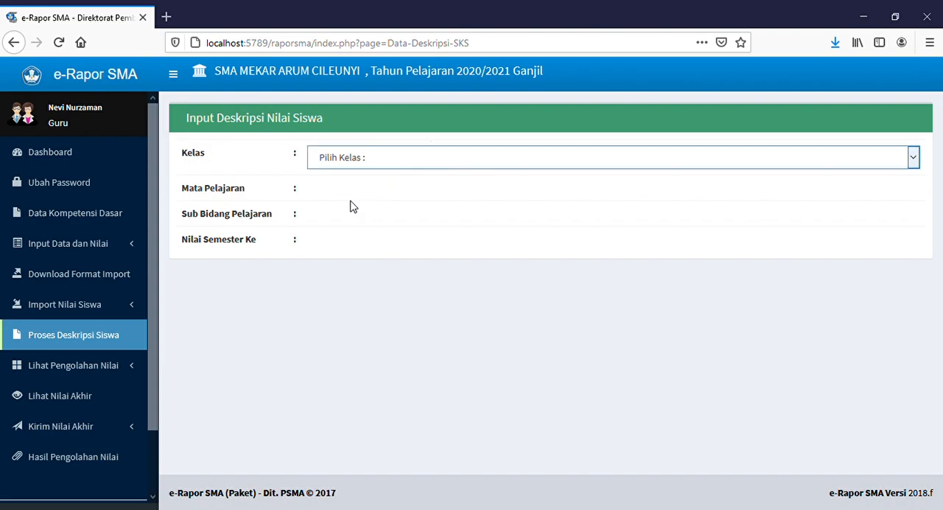
click(350, 203)
click(351, 202)
click(344, 235)
click(353, 233)
click(351, 269)
click(351, 270)
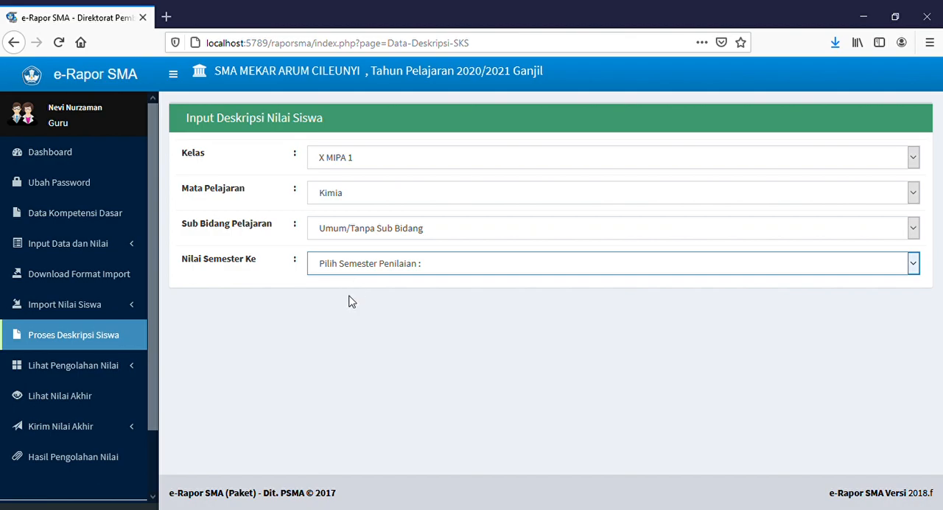
click(350, 301)
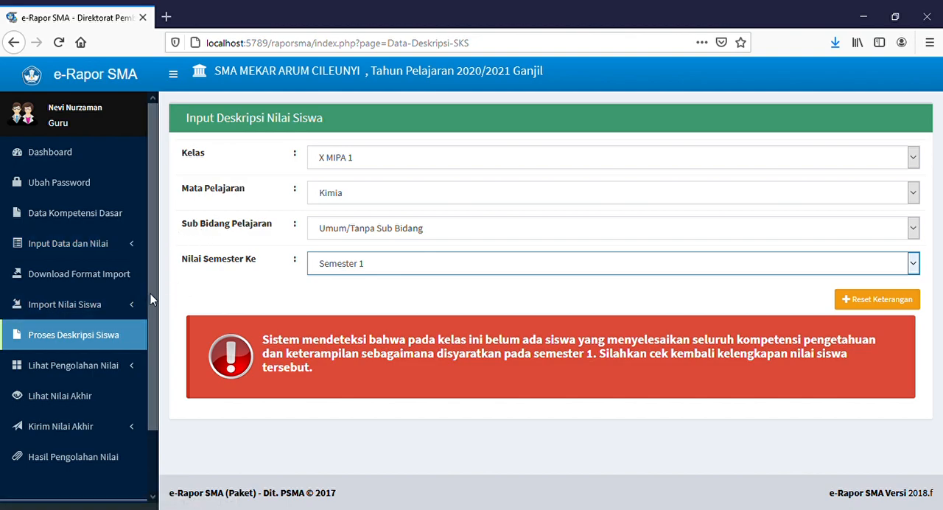
Step: Open Status Penilaian under Lihat Pengolahan Nilai to check the Kimia grading status of each class
drag(150, 298, 156, 371)
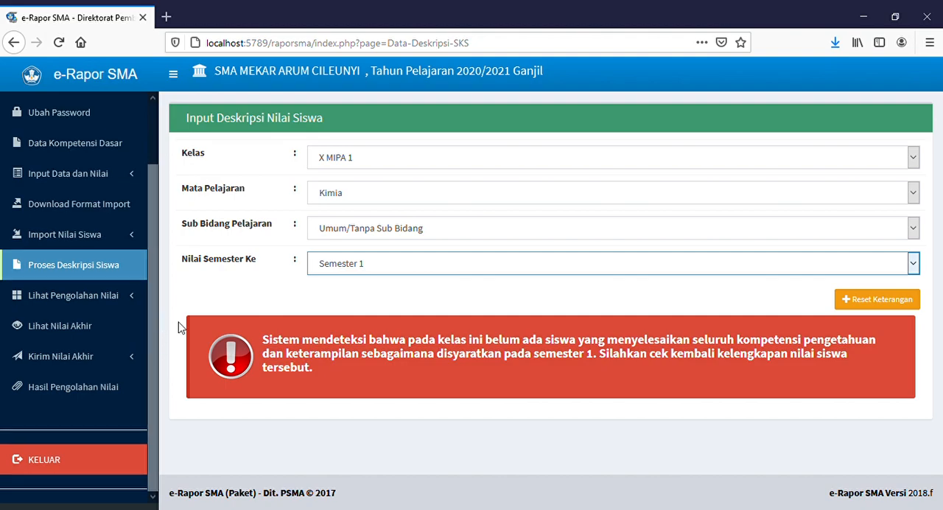
click(137, 300)
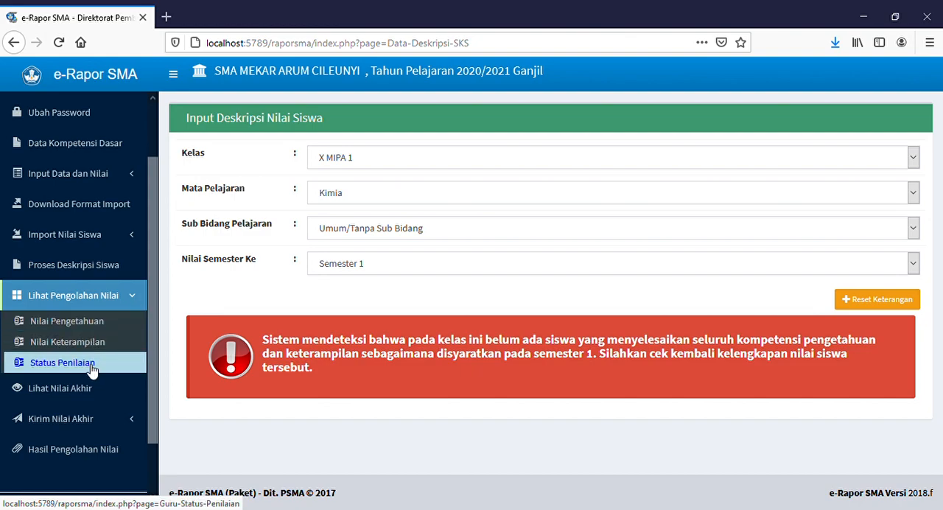
click(63, 362)
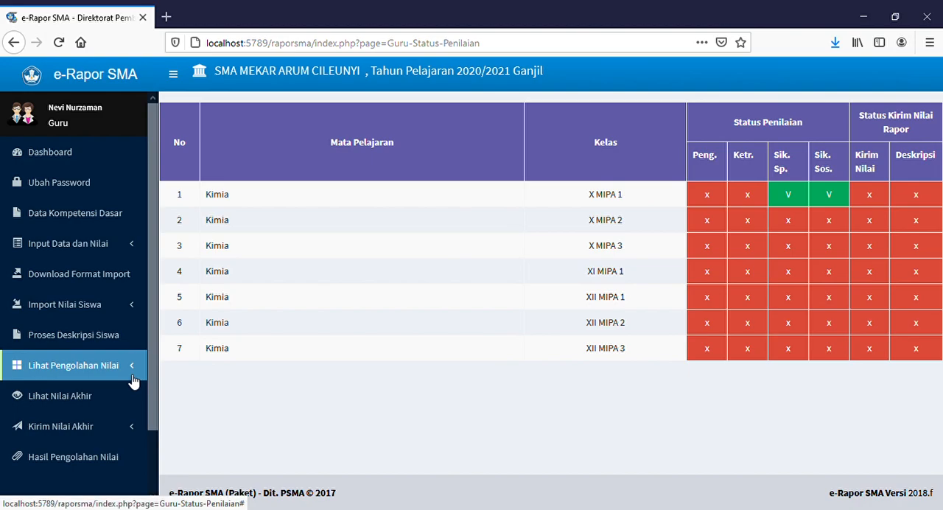
Step: Open Kirim Nilai Akhir and select class X MIPA 1, subject Kimia, sub-field Umum/Tanpa Sub Bidang, Semester 1
scroll(133, 380, down, 2)
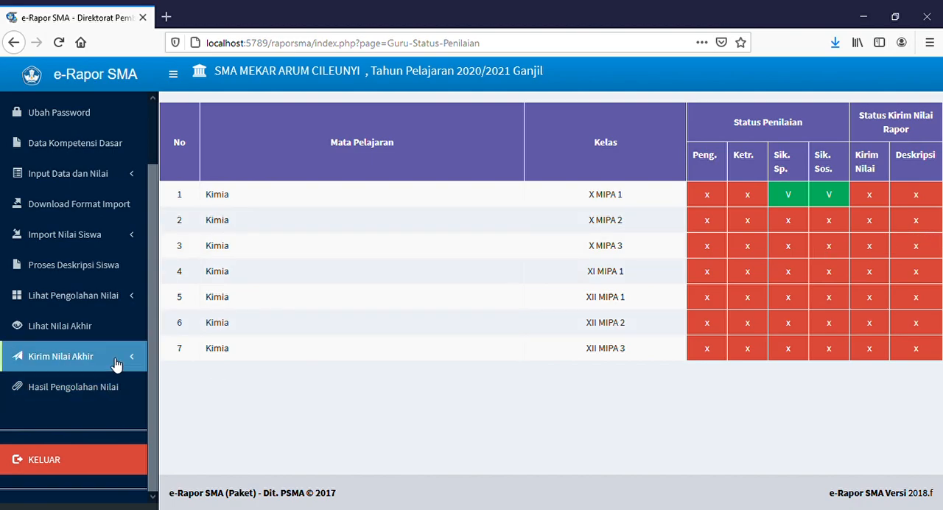
click(116, 363)
click(99, 381)
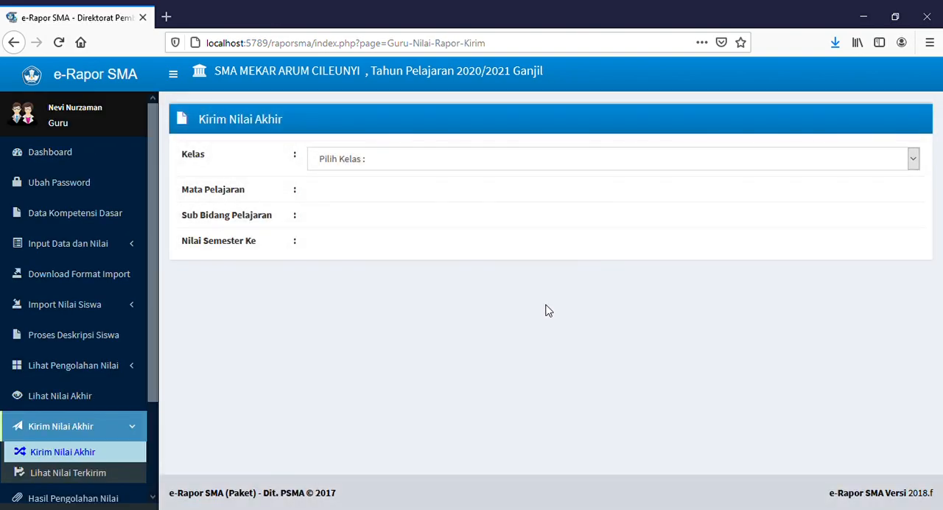
click(404, 166)
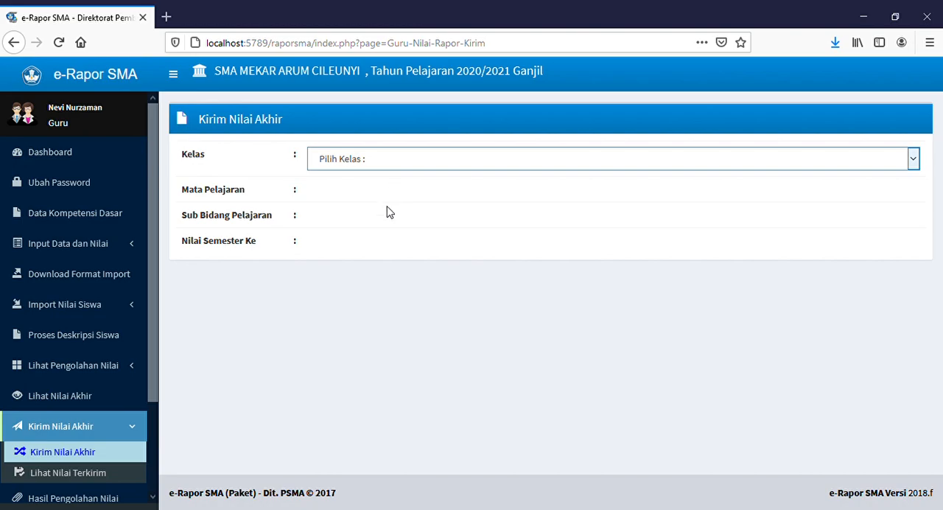
click(388, 209)
click(389, 203)
click(372, 240)
click(374, 228)
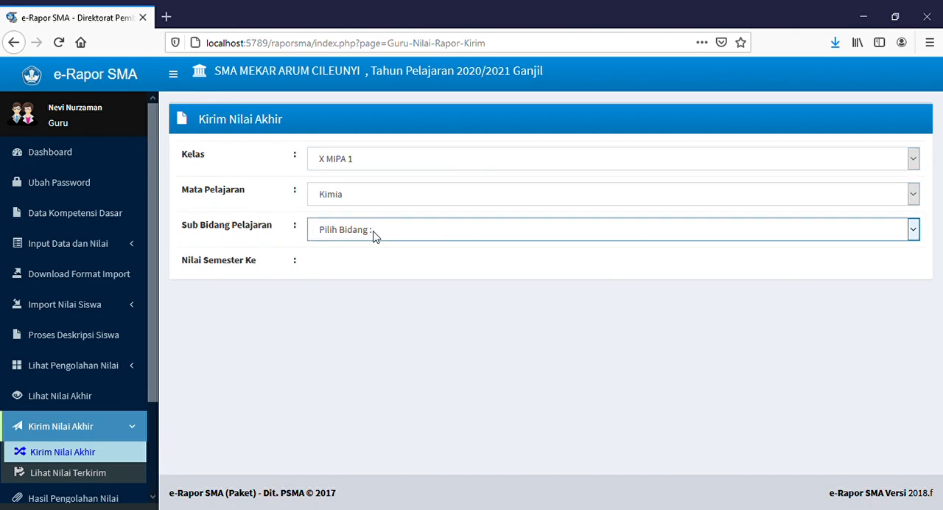
click(367, 274)
click(366, 270)
click(354, 307)
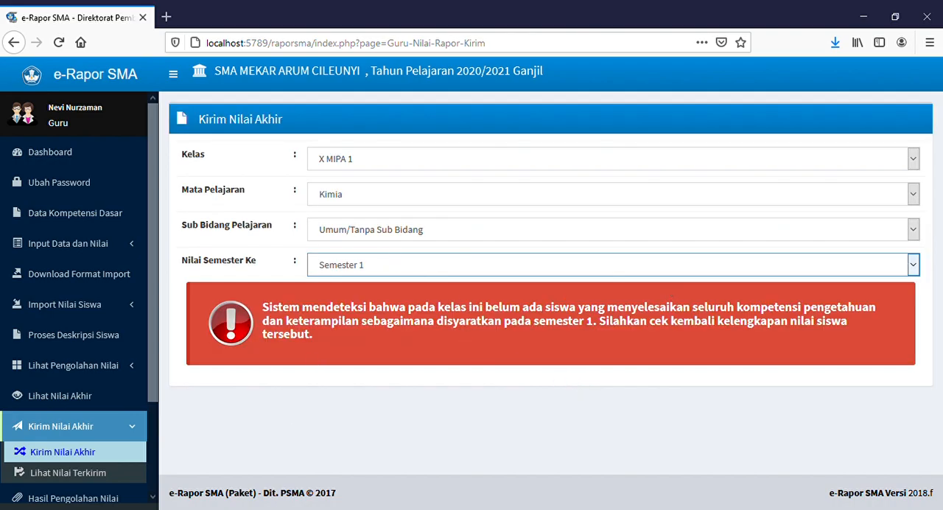
Step: Log out of the teacher account
click(96, 426)
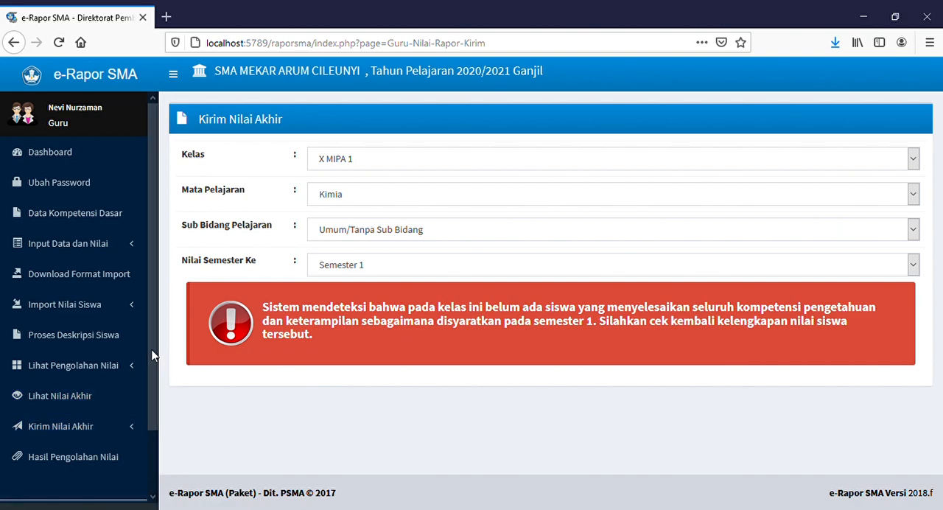
scroll(151, 354, down, 2)
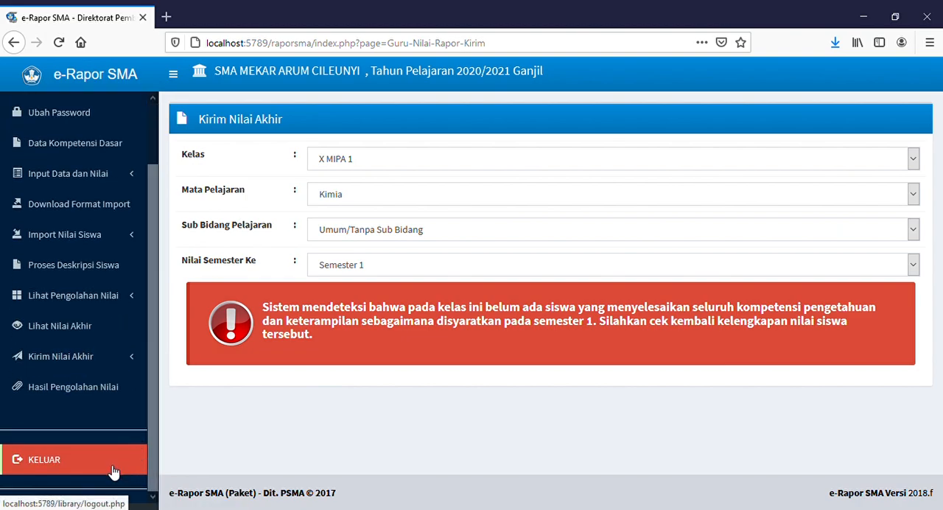
click(114, 471)
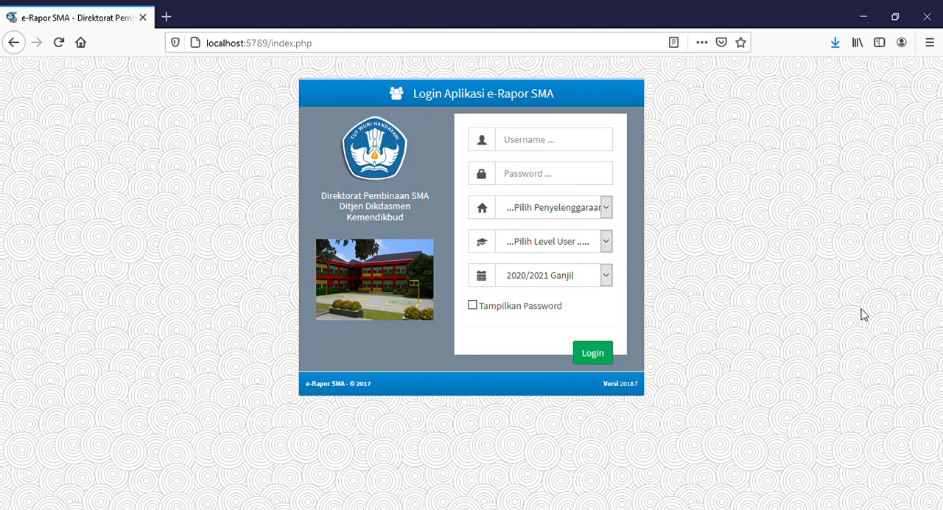